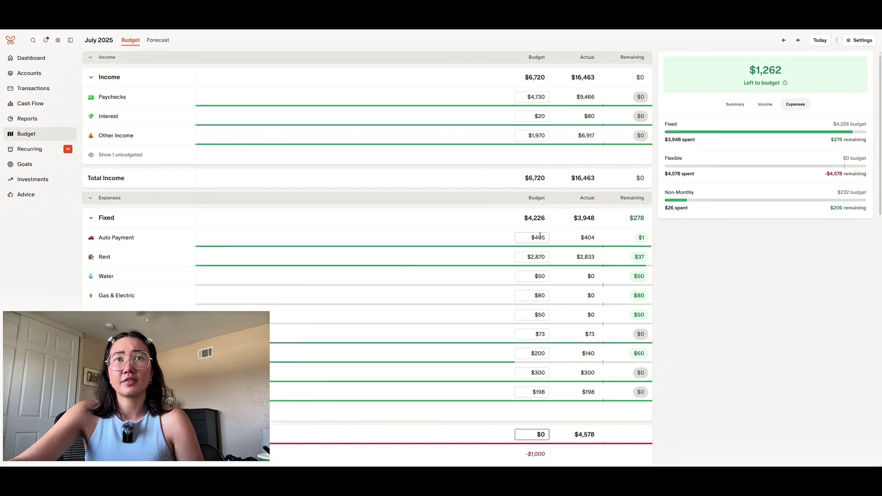
Check the July transactions for Auto Payment and try to set that category's budget to $404.21.
{"action": "left_click", "coordinate": [587, 237]}
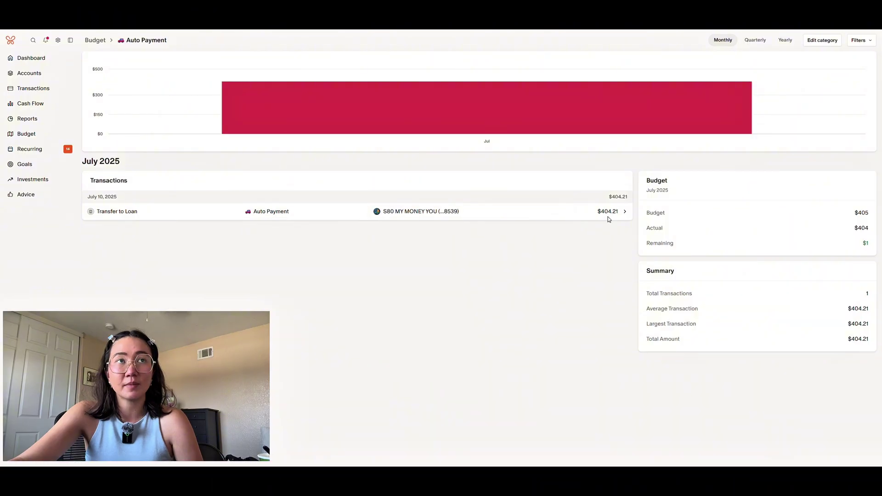
{"action": "key", "text": "alt+Left"}
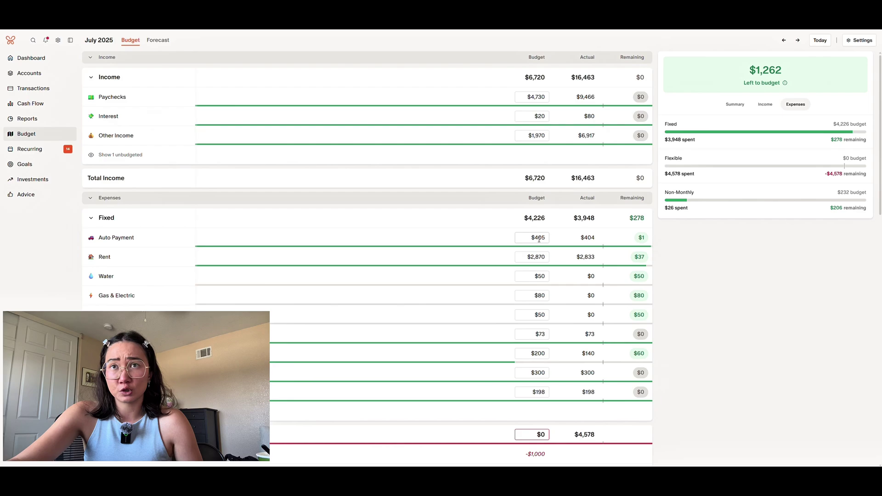
{"action": "left_click", "coordinate": [523, 241]}
{"action": "type", "text": "404"}
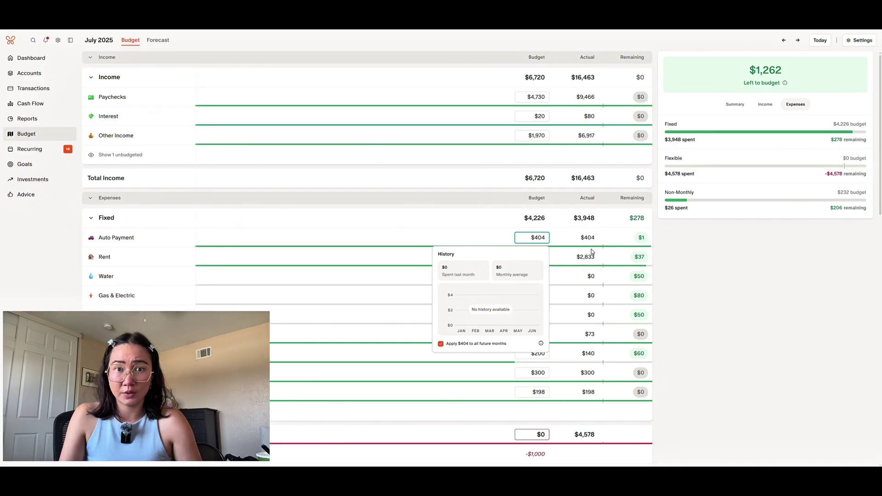
{"action": "type", "text": "21"}
{"action": "key", "text": "Return"}
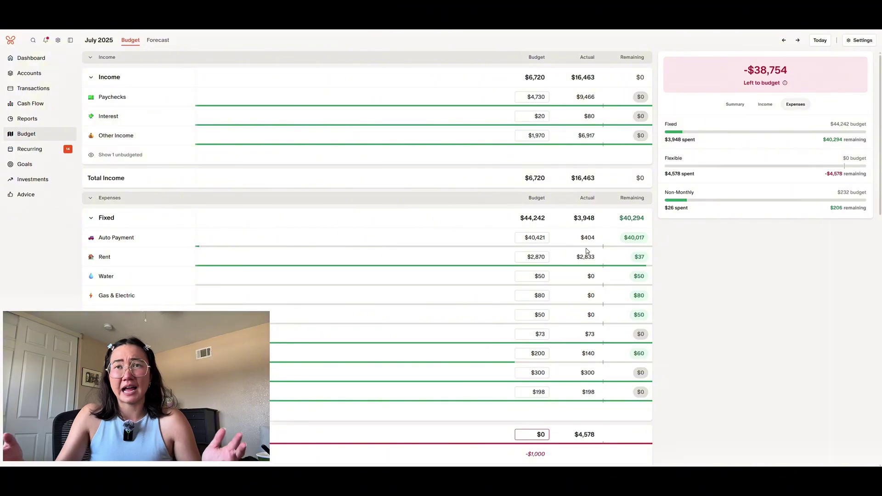
Set the Auto Payment budget in the Fixed expenses to $405.
{"action": "left_click", "coordinate": [544, 238]}
{"action": "key", "text": "BackSpace"}
{"action": "key", "text": "BackSpace"}
{"action": "key", "text": "BackSpace"}
{"action": "key", "text": "BackSpace"}
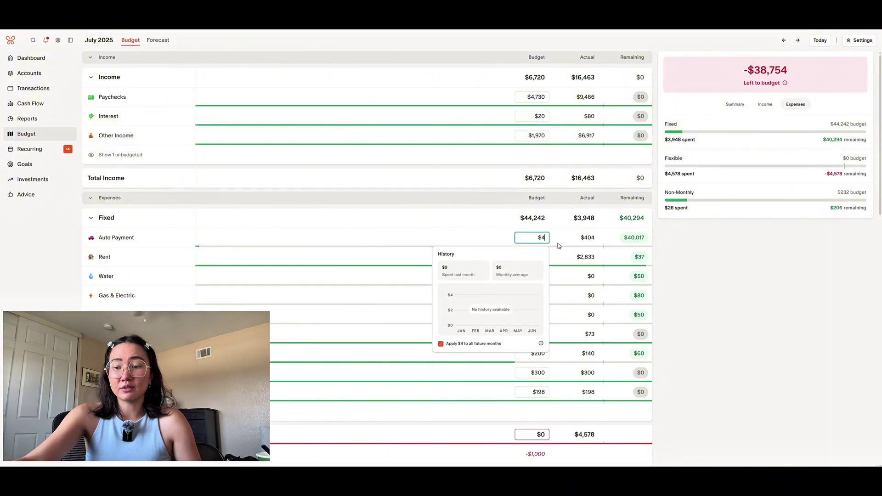
{"action": "type", "text": "05"}
{"action": "key", "text": "Return"}
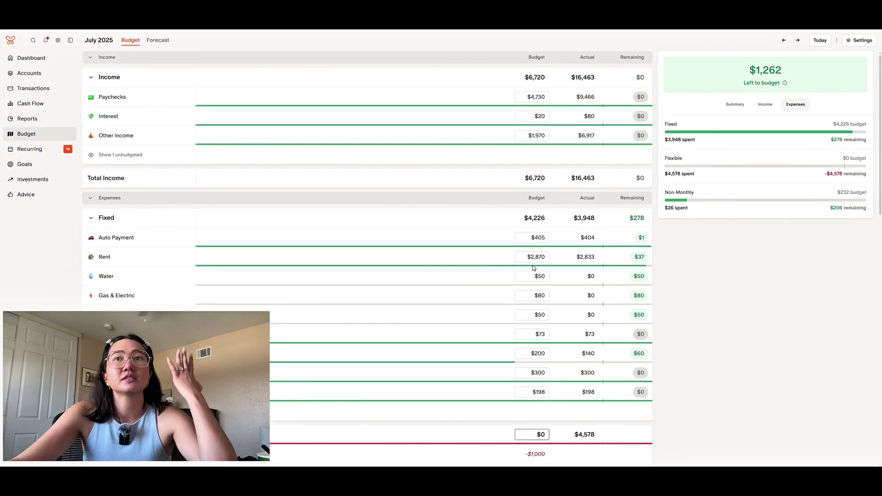
Review the July 2025 transactions behind the actual spending of the Fitness and Websites categories.
{"action": "left_click", "coordinate": [590, 355]}
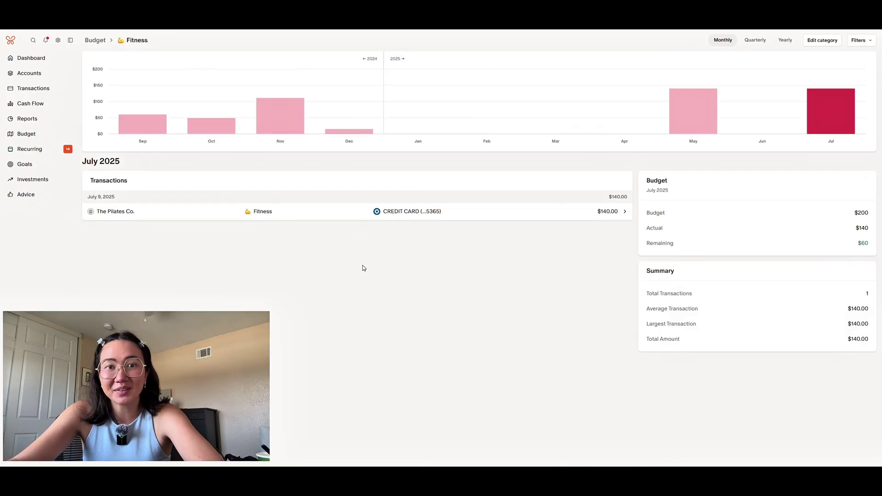
{"action": "left_click", "coordinate": [96, 40]}
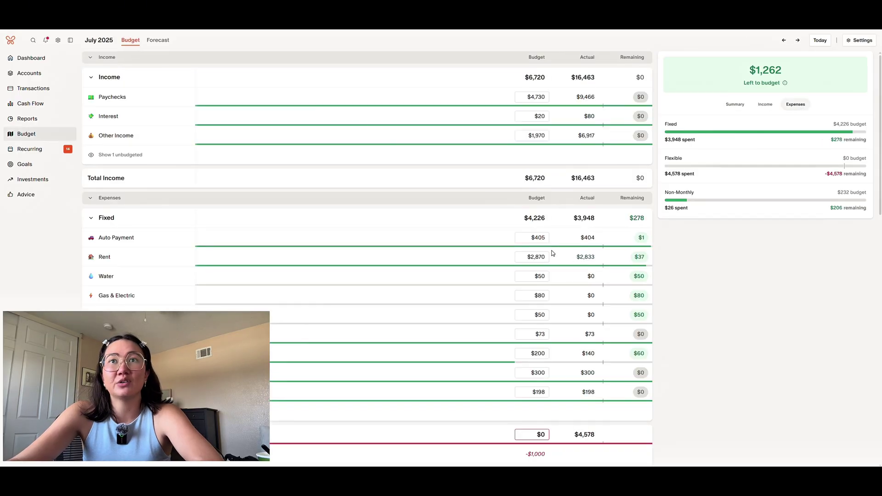
{"action": "scroll", "coordinate": [590, 325], "scroll_direction": "down", "scroll_amount": 1}
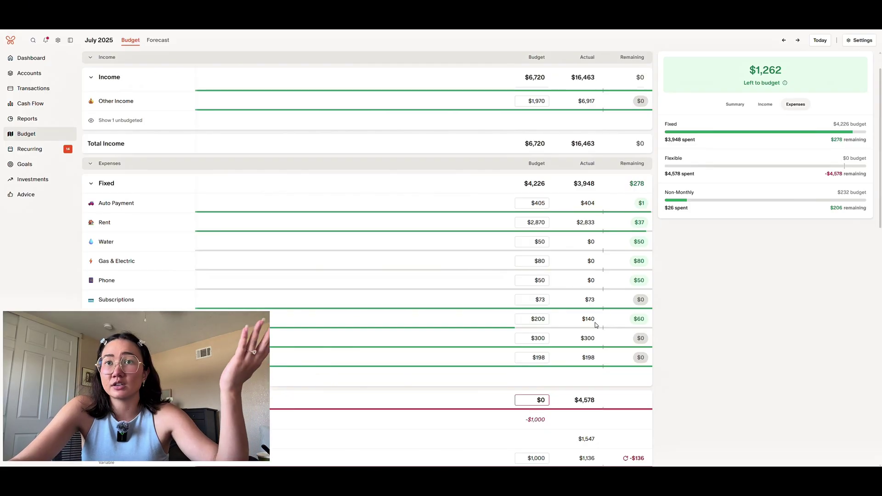
{"action": "left_click", "coordinate": [587, 358]}
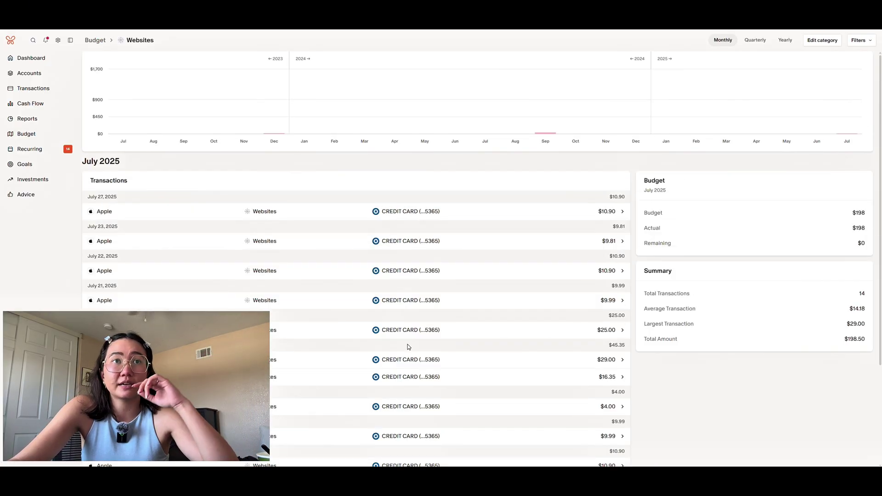
{"action": "scroll", "coordinate": [205, 254], "scroll_direction": "down", "scroll_amount": 2}
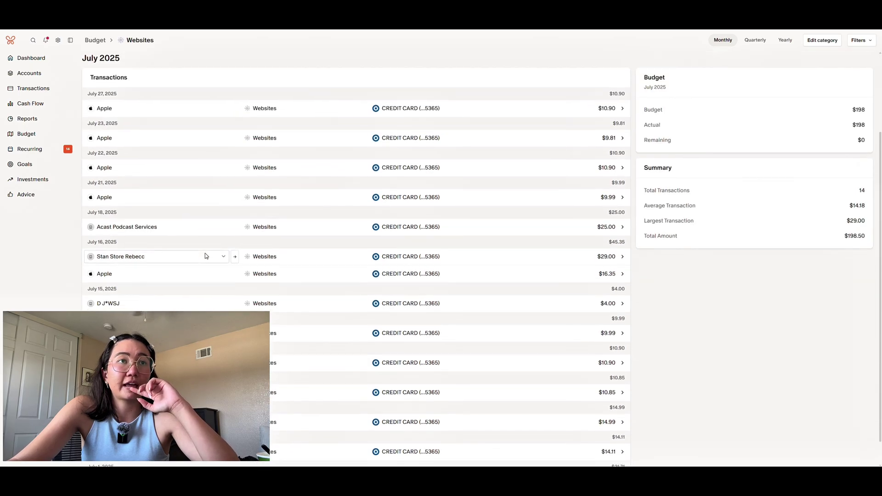
{"action": "scroll", "coordinate": [205, 255], "scroll_direction": "up", "scroll_amount": 2}
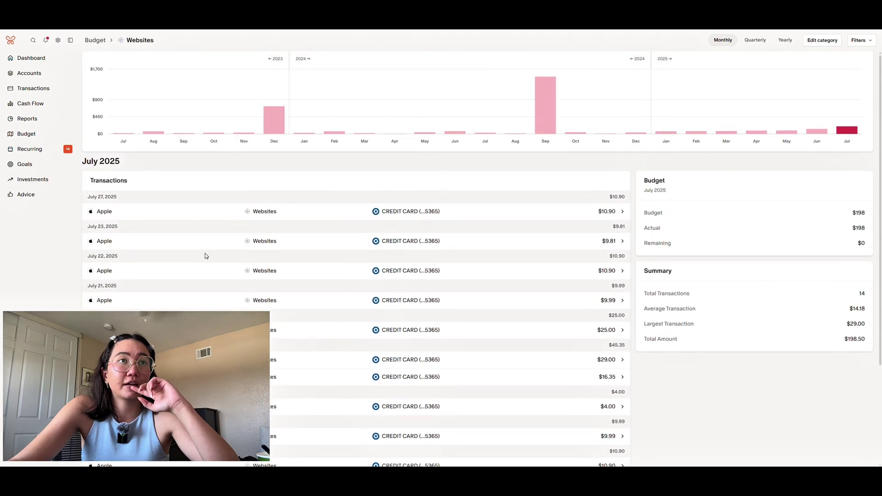
{"action": "left_click", "coordinate": [94, 41]}
Examine the Flexible expenses, including the Travel & Vacation rollover details, and compare them with the Fixed expenses.
{"action": "scroll", "coordinate": [664, 336], "scroll_direction": "down", "scroll_amount": 2}
{"action": "scroll", "coordinate": [666, 338], "scroll_direction": "down", "scroll_amount": 1}
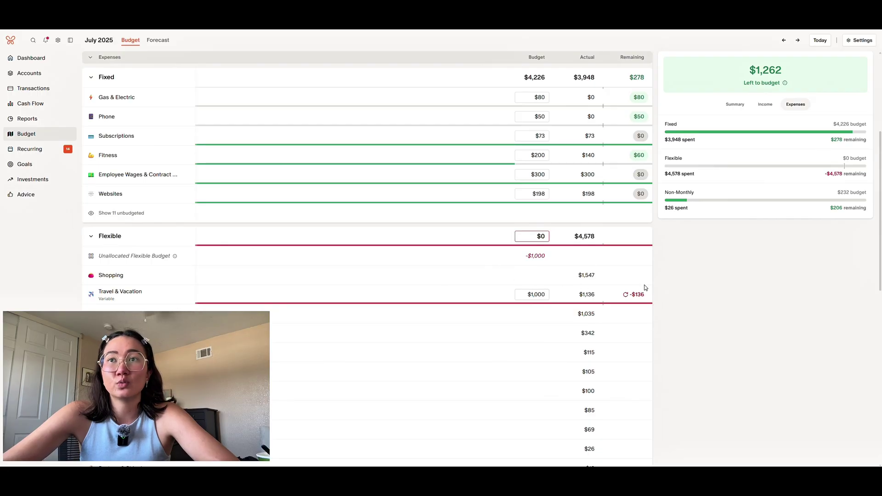
{"action": "mouse_move", "coordinate": [633, 296]}
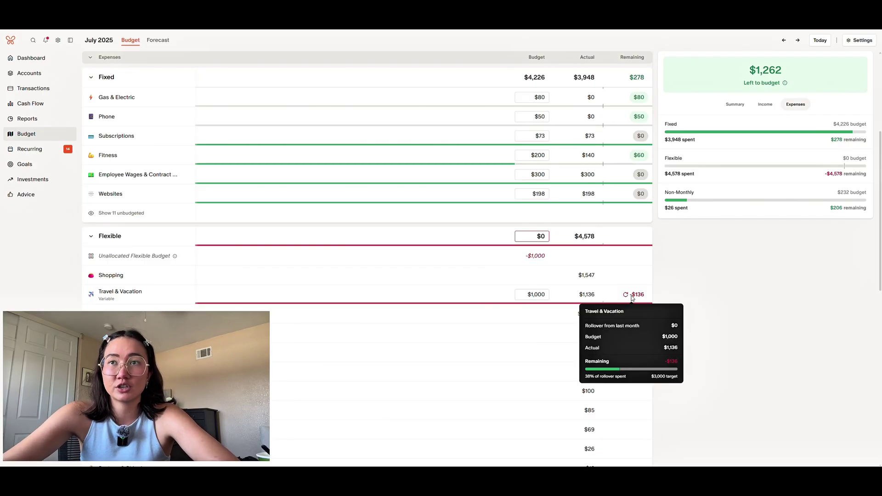
{"action": "mouse_move", "coordinate": [582, 300]}
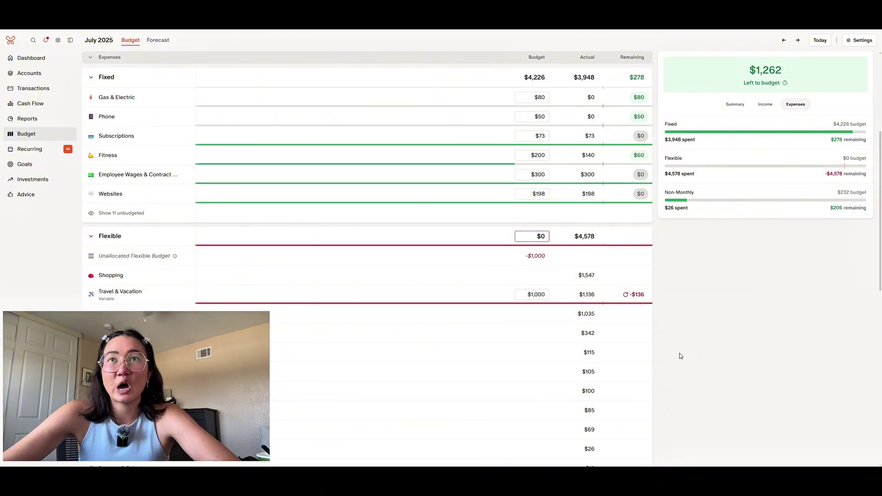
{"action": "scroll", "coordinate": [680, 356], "scroll_direction": "up", "scroll_amount": 2}
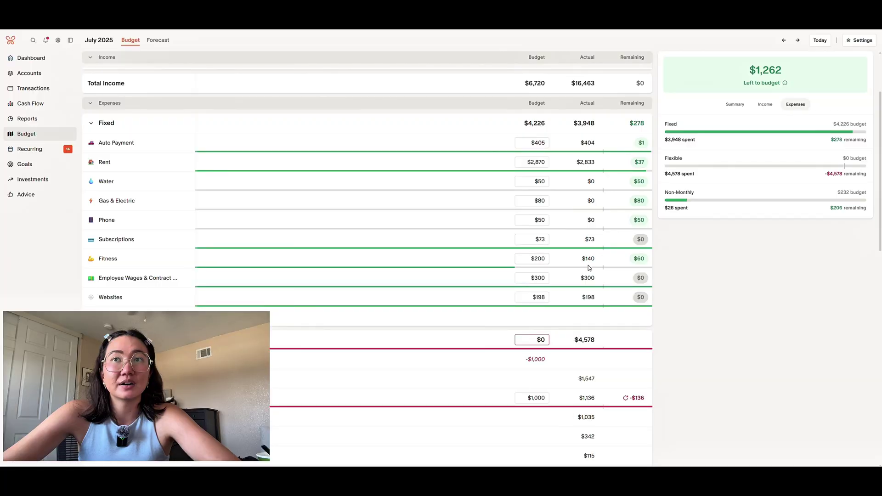
{"action": "mouse_move", "coordinate": [634, 264]}
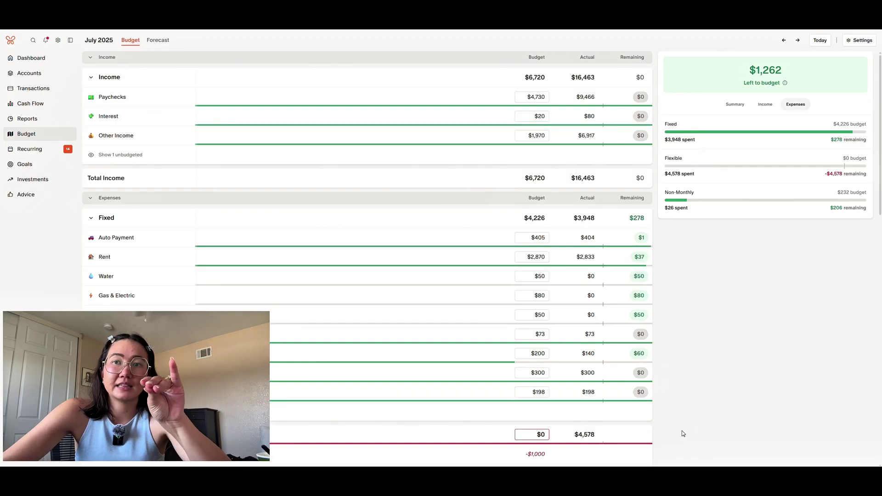
{"action": "scroll", "coordinate": [681, 433], "scroll_direction": "down", "scroll_amount": 3}
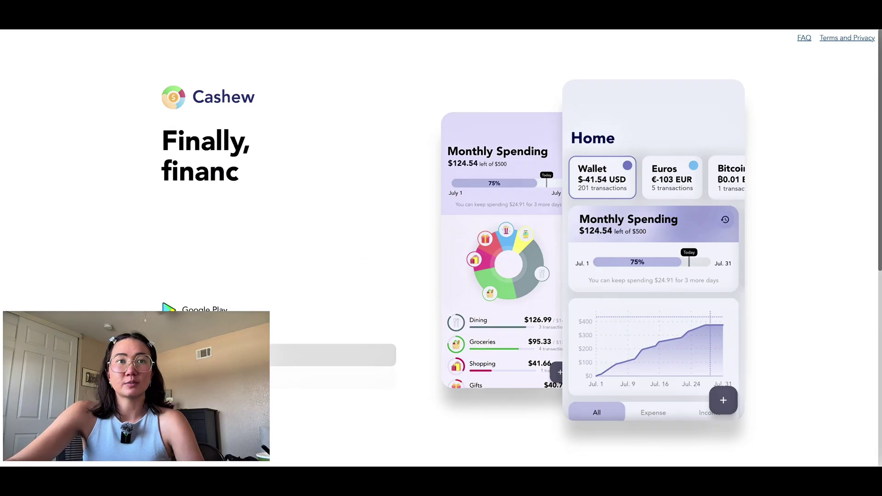
Switch to the Cashew website, open its web app and advance the introduction to the budget creation page.
{"action": "left_click", "coordinate": [298, 355]}
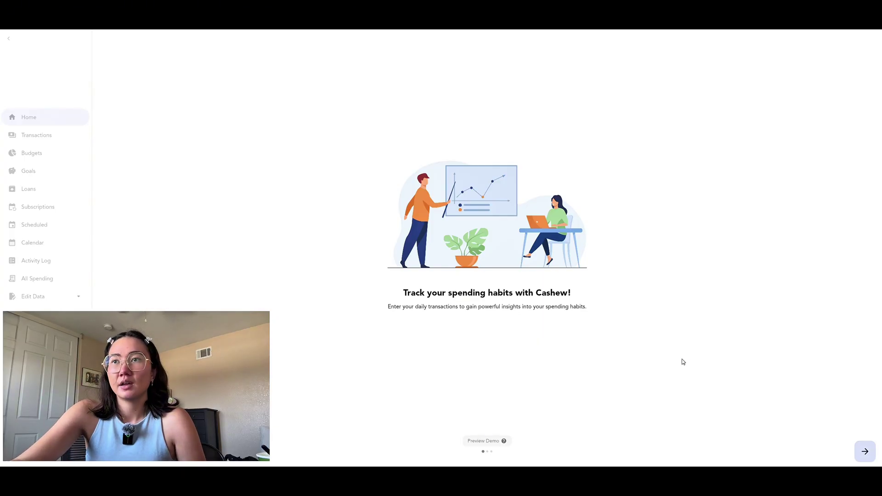
{"action": "left_click", "coordinate": [864, 451]}
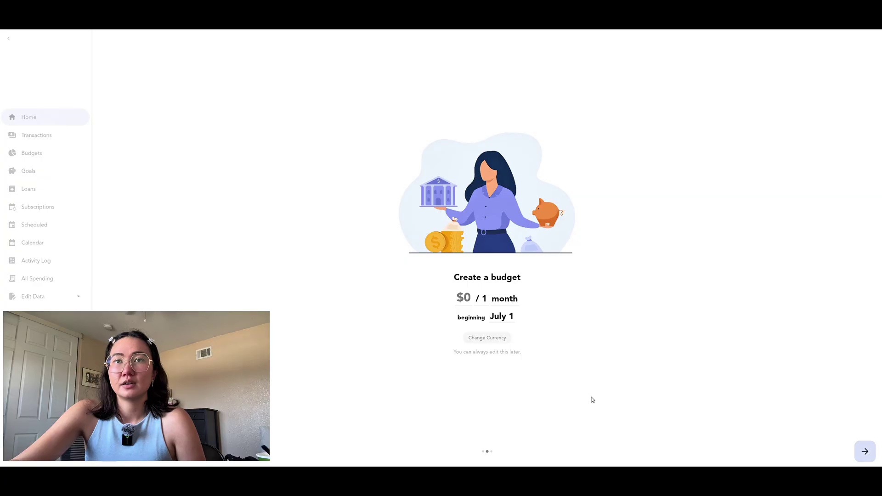
Enter $10 as the monthly amount of the new budget.
{"action": "left_click", "coordinate": [468, 301]}
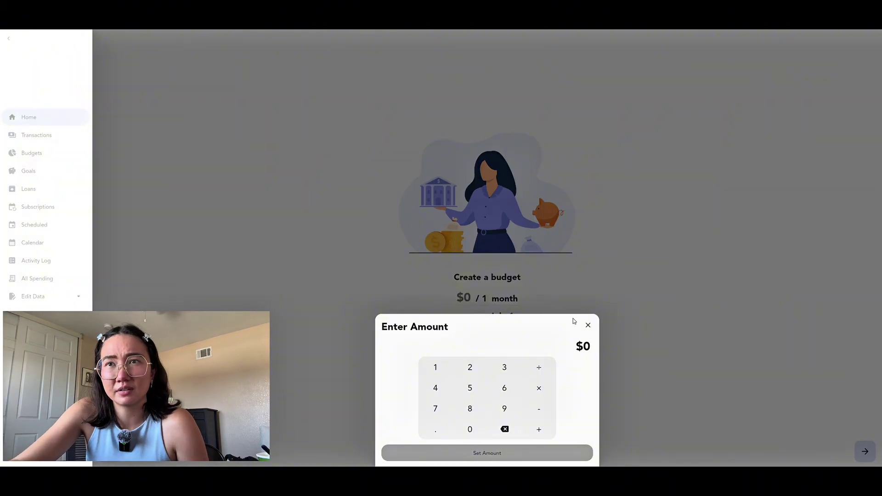
{"action": "left_click", "coordinate": [588, 326]}
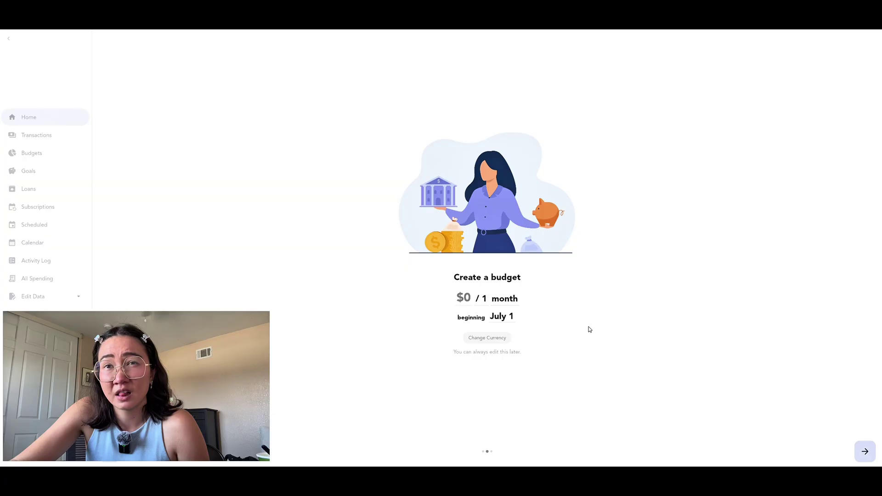
{"action": "left_click", "coordinate": [462, 297]}
{"action": "type", "text": "10"}
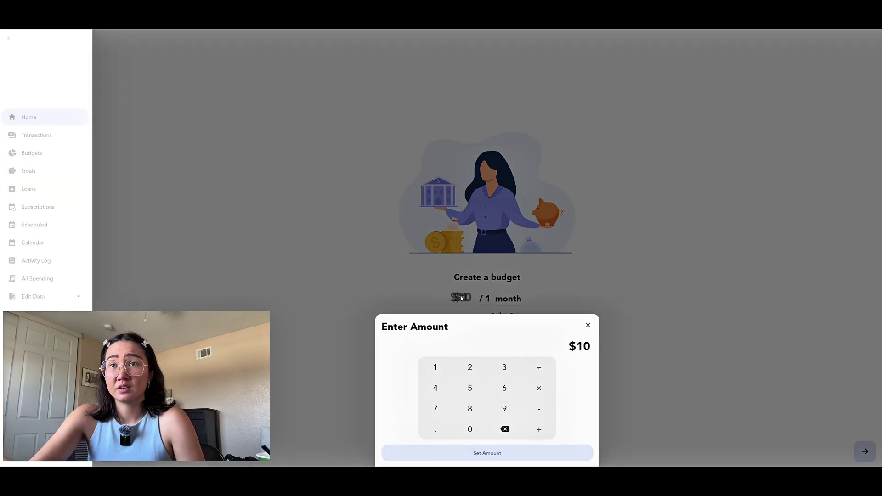
{"action": "left_click", "coordinate": [714, 274]}
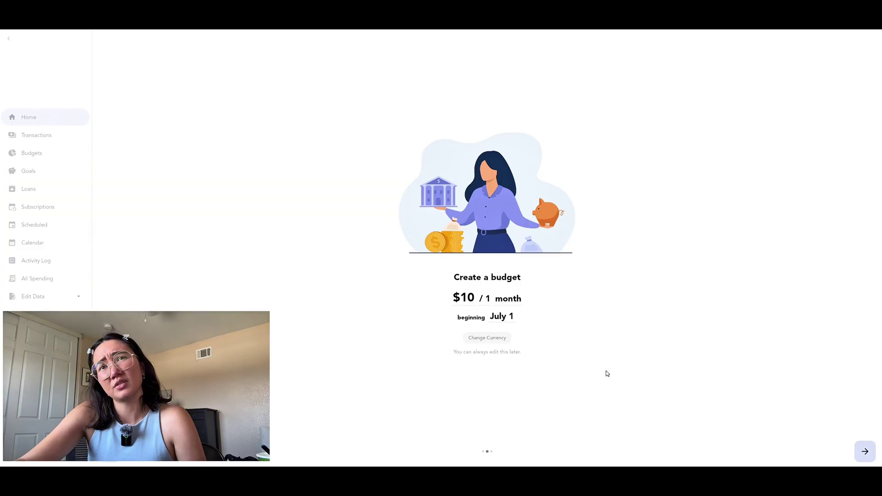
Set the new monthly budget's amount to $4,000 and proceed through the setup to the home page.
{"action": "left_click", "coordinate": [470, 296]}
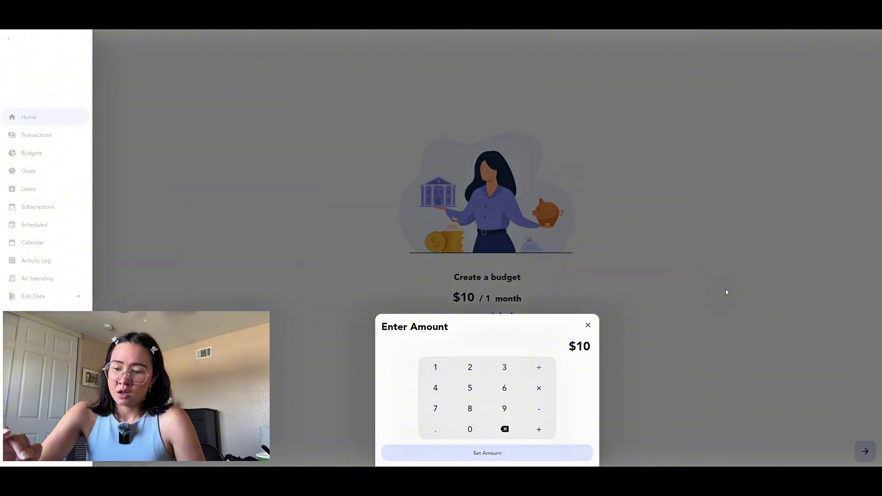
{"action": "type", "text": "400"}
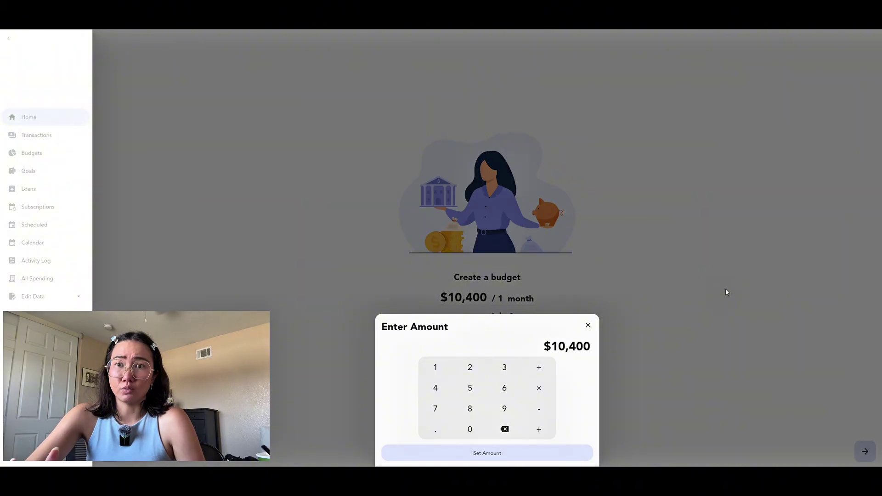
{"action": "key", "text": "BackSpace"}
{"action": "key", "text": "BackSpace"}
{"action": "key", "text": "BackSpace"}
{"action": "key", "text": "BackSpace"}
{"action": "key", "text": "BackSpace"}
{"action": "type", "text": "4000"}
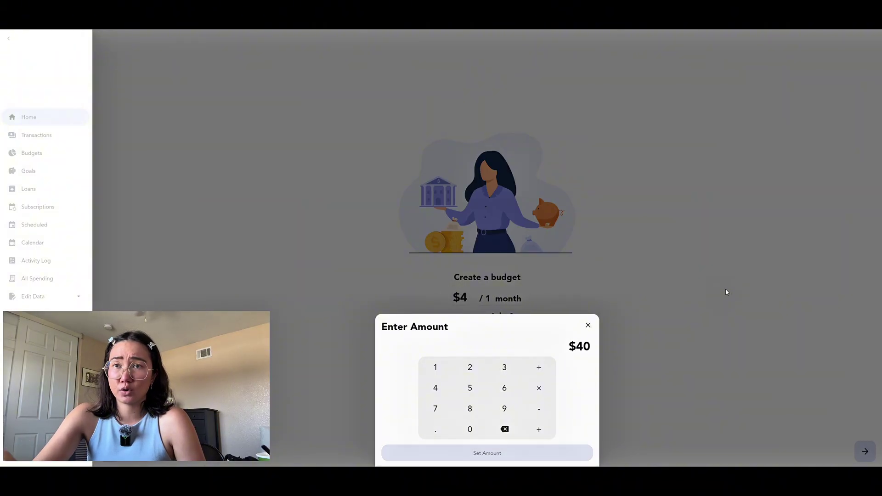
{"action": "left_click", "coordinate": [531, 452]}
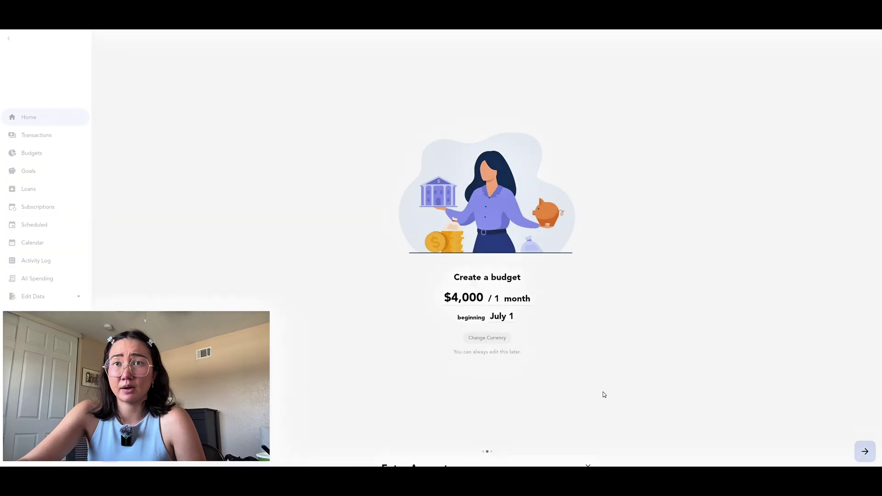
{"action": "left_click", "coordinate": [864, 451]}
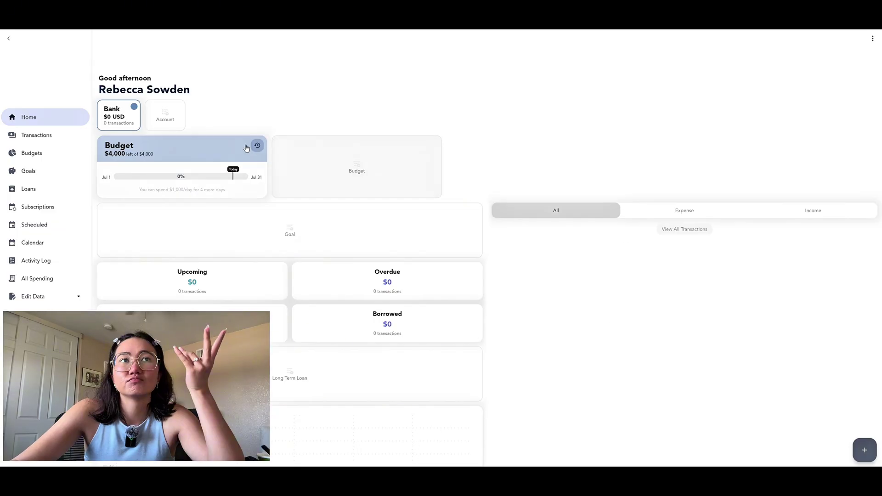
Look over the budget's details and the Transactions, Budgets, Scheduled, Calendar, Activity Log and All Spending pages.
{"action": "left_click", "coordinate": [174, 150]}
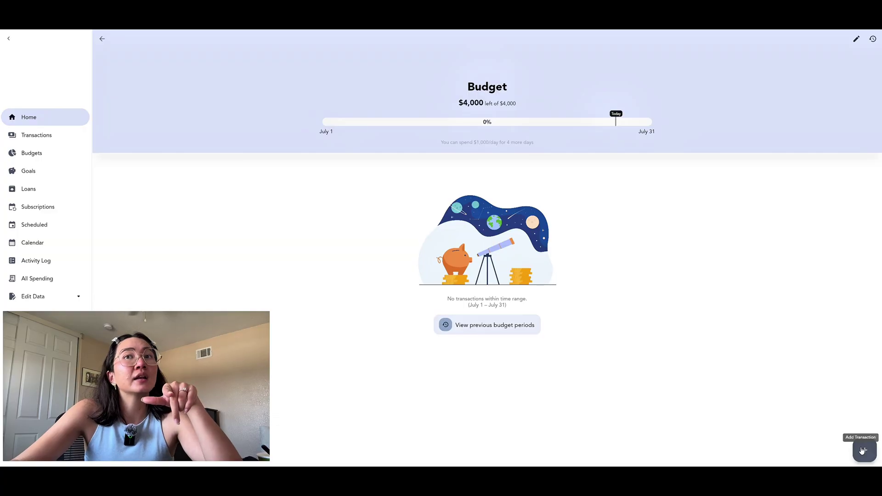
{"action": "left_click", "coordinate": [104, 39]}
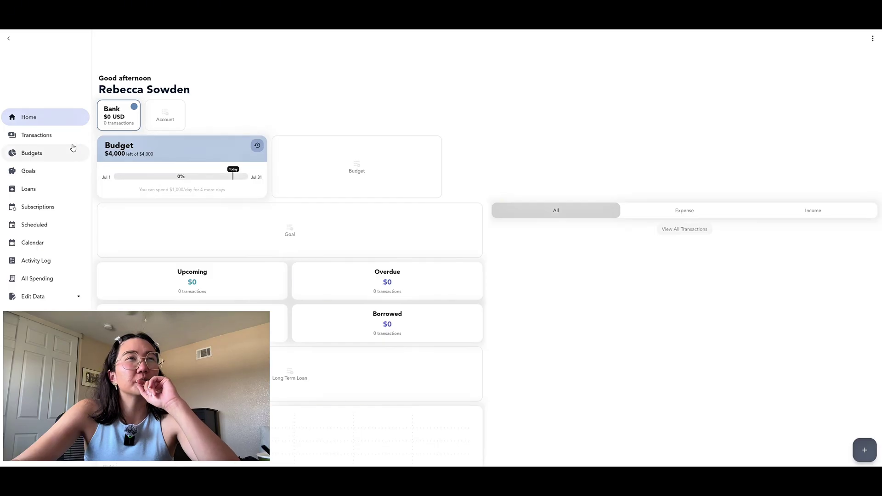
{"action": "left_click", "coordinate": [48, 135]}
{"action": "left_click", "coordinate": [54, 154]}
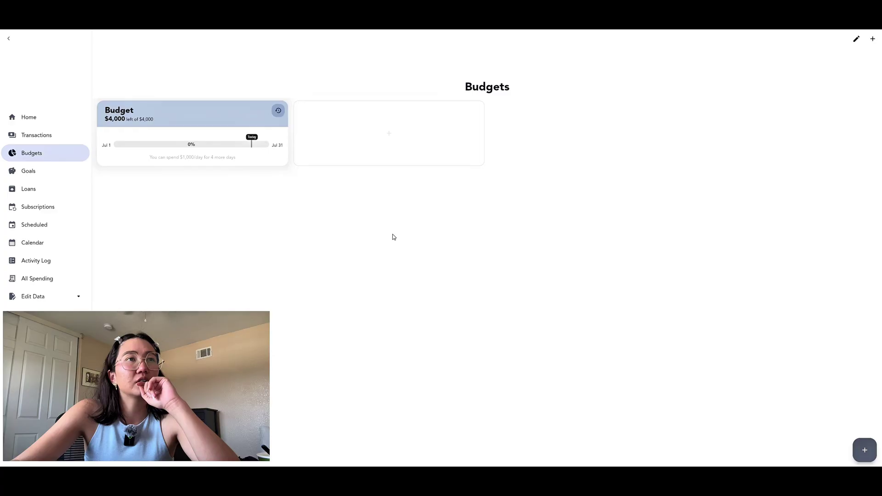
{"action": "left_click", "coordinate": [30, 225]}
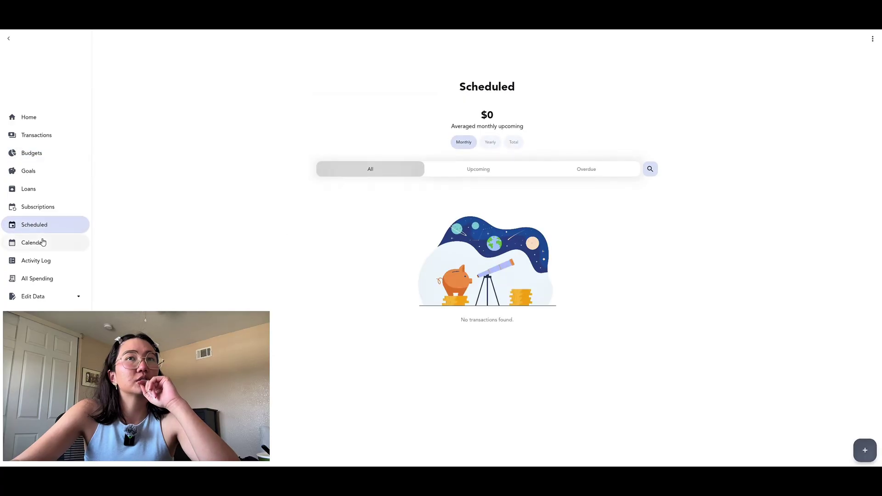
{"action": "left_click", "coordinate": [43, 242]}
{"action": "left_click", "coordinate": [46, 261]}
{"action": "left_click", "coordinate": [49, 281]}
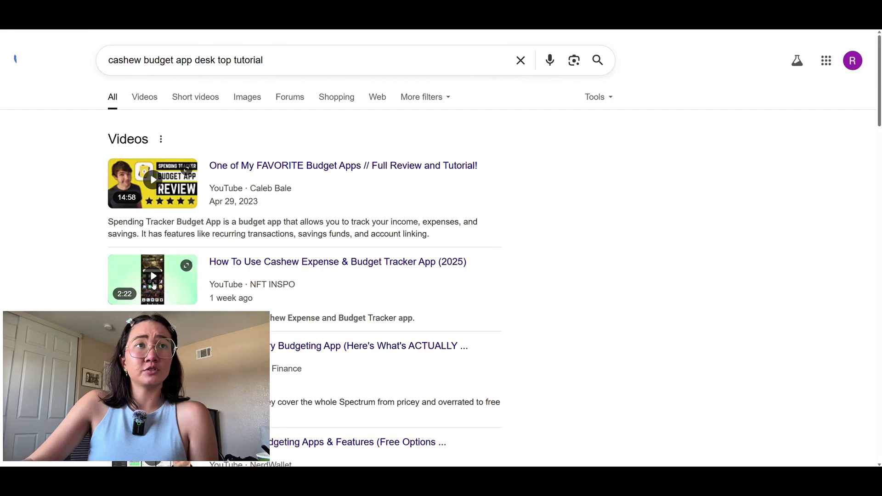
Open the video "How To Use Cashew Expense & Budget Tracker App (2025)" from the Google search results.
{"action": "left_click", "coordinate": [154, 286]}
{"action": "scroll", "coordinate": [103, 251], "scroll_direction": "down", "scroll_amount": 2}
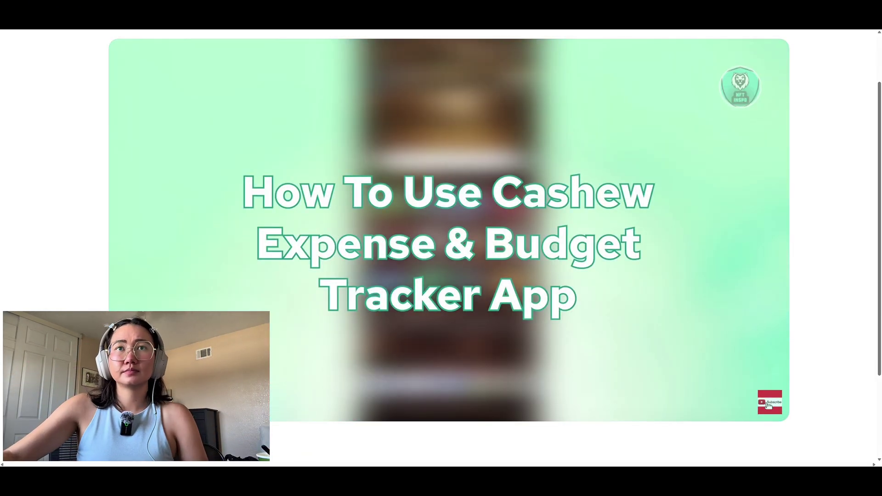
Skim through the Cashew tutorial video, seeking forward and back to the part that shows the Home page.
{"action": "left_click_drag", "start_coordinate": [190, 396], "coordinate": [373, 398]}
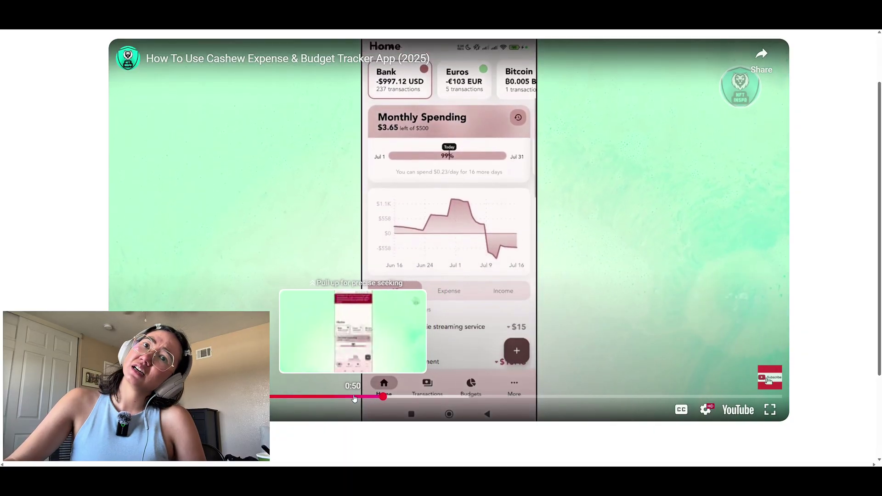
{"action": "left_click_drag", "start_coordinate": [354, 398], "coordinate": [299, 397]}
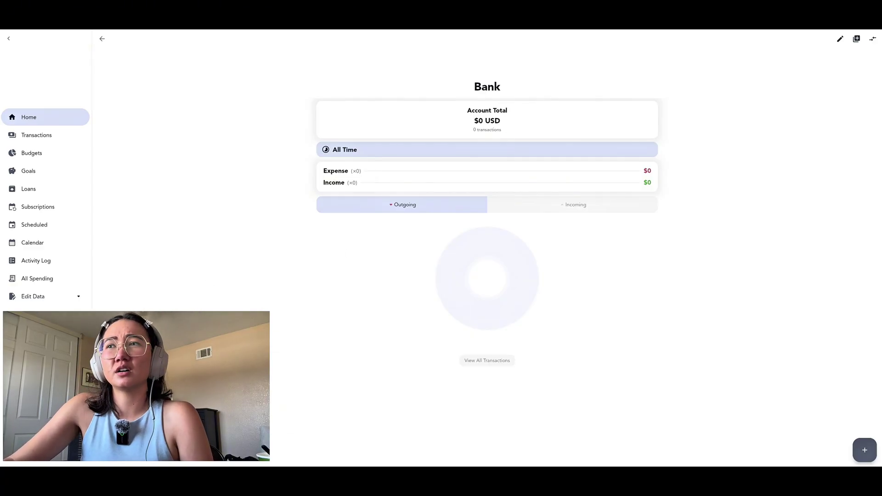
Edit the Bank account and rename it "The Daily Drip (Checking)".
{"action": "left_click", "coordinate": [865, 449]}
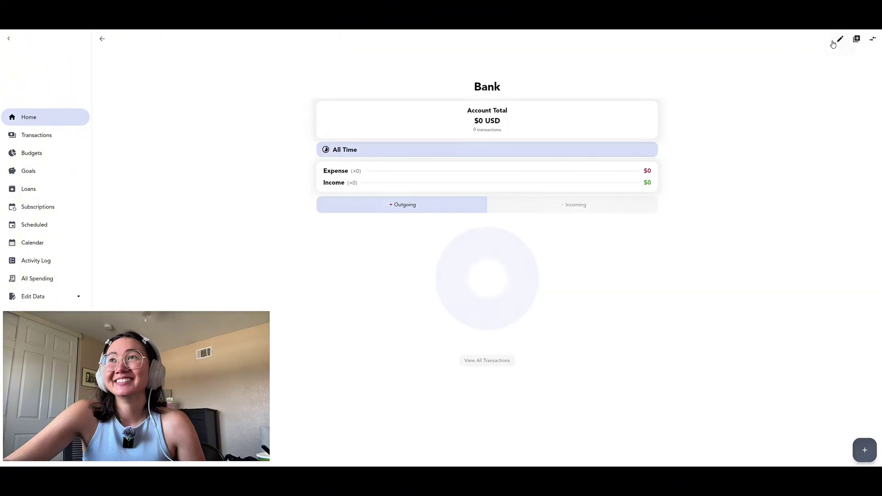
{"action": "left_click", "coordinate": [847, 39]}
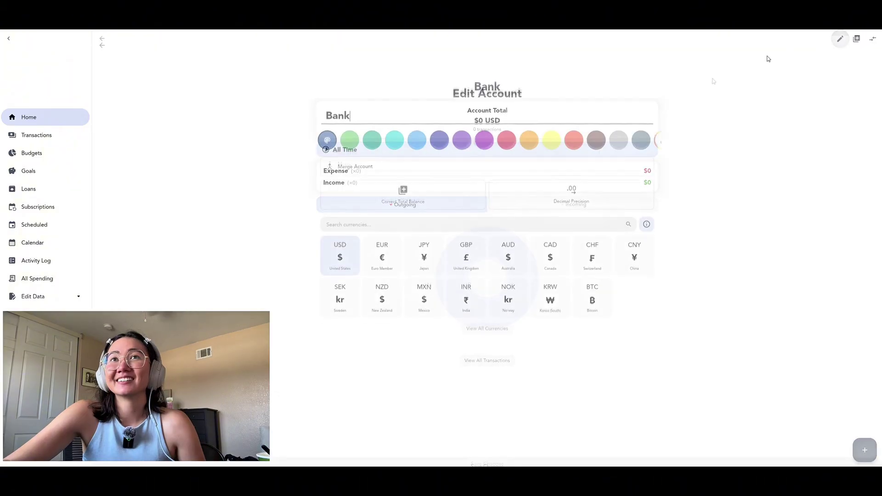
{"action": "left_click_drag", "start_coordinate": [359, 111], "coordinate": [312, 111]}
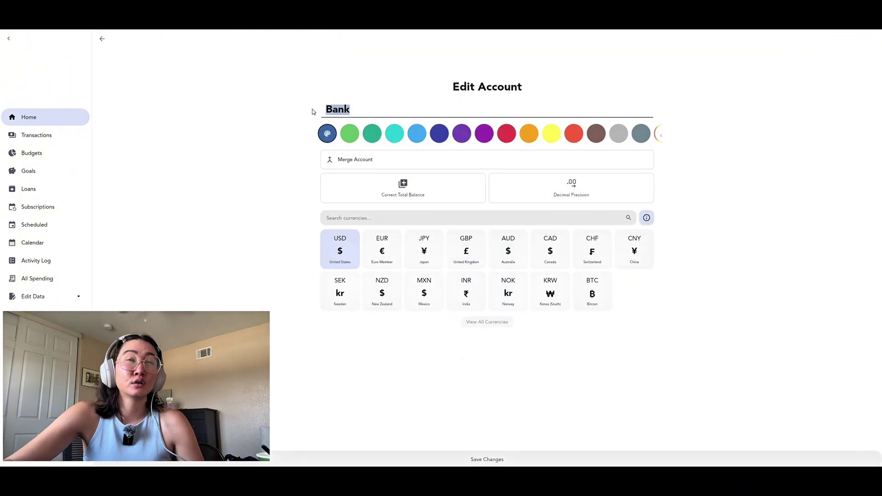
{"action": "type", "text": "The"}
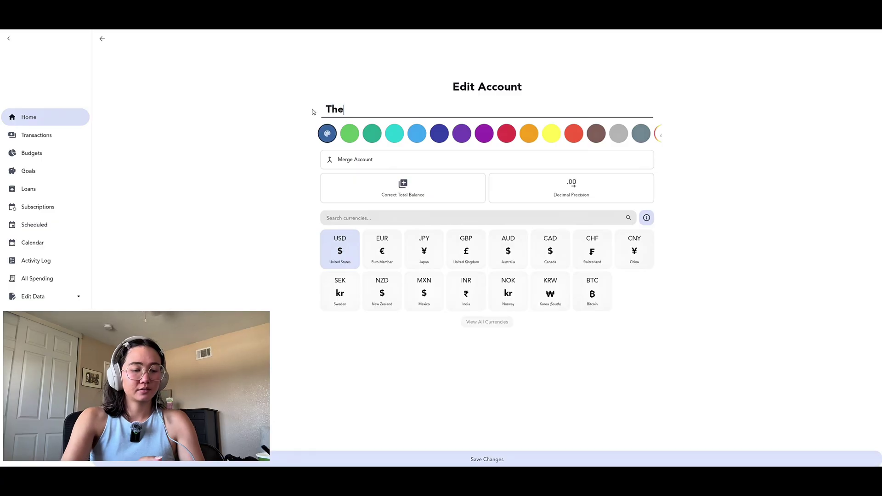
{"action": "type", "text": " Daily Drip "}
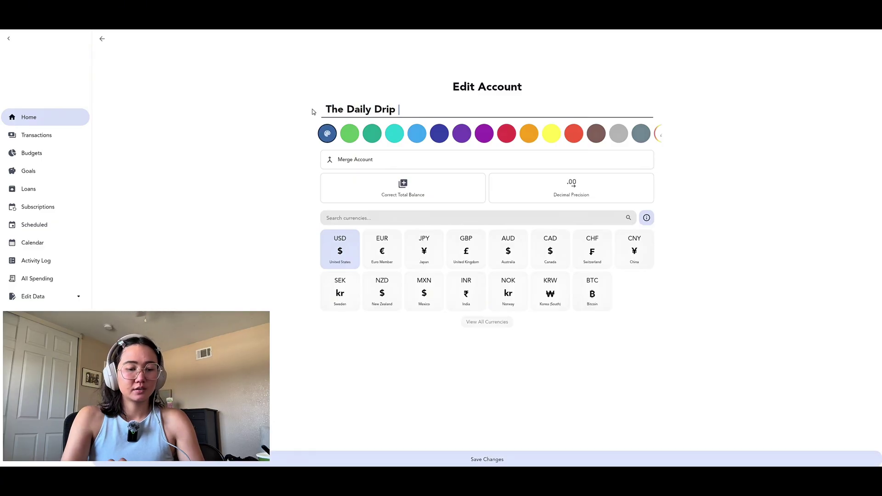
{"action": "type", "text": "(Checking"}
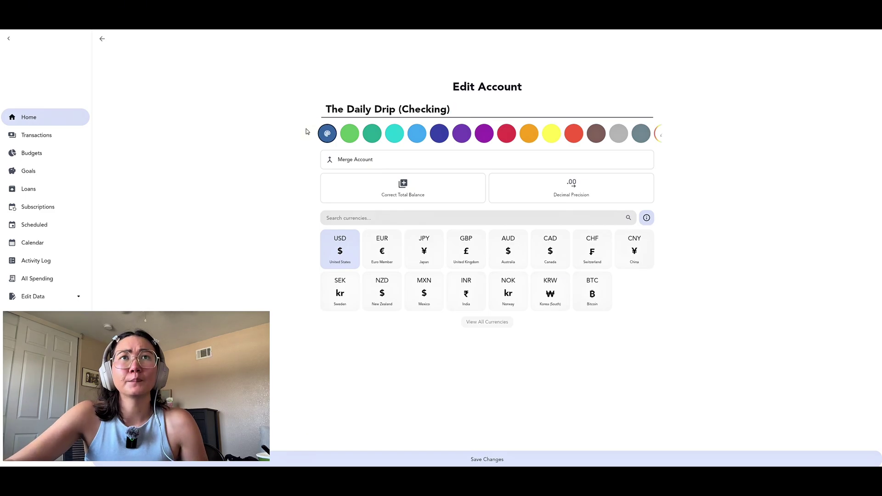
{"action": "left_click", "coordinate": [367, 166]}
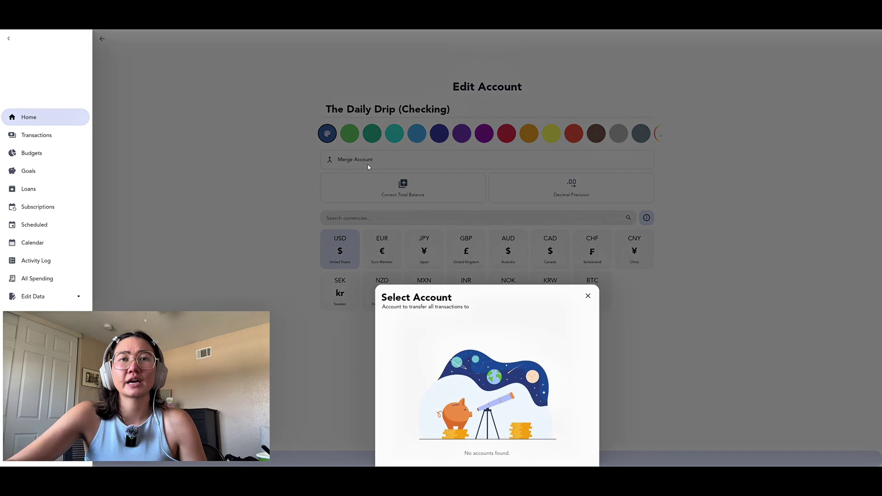
{"action": "left_click", "coordinate": [588, 296]}
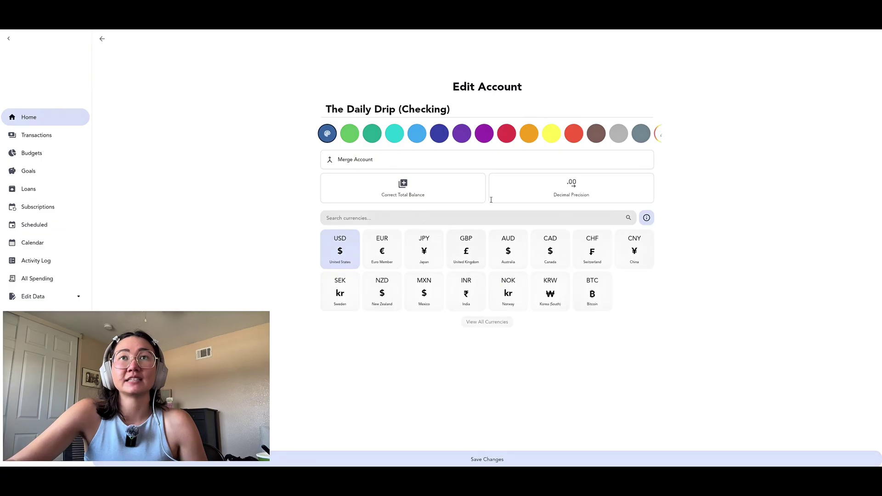
{"action": "left_click", "coordinate": [658, 135]}
{"action": "left_click", "coordinate": [506, 431]}
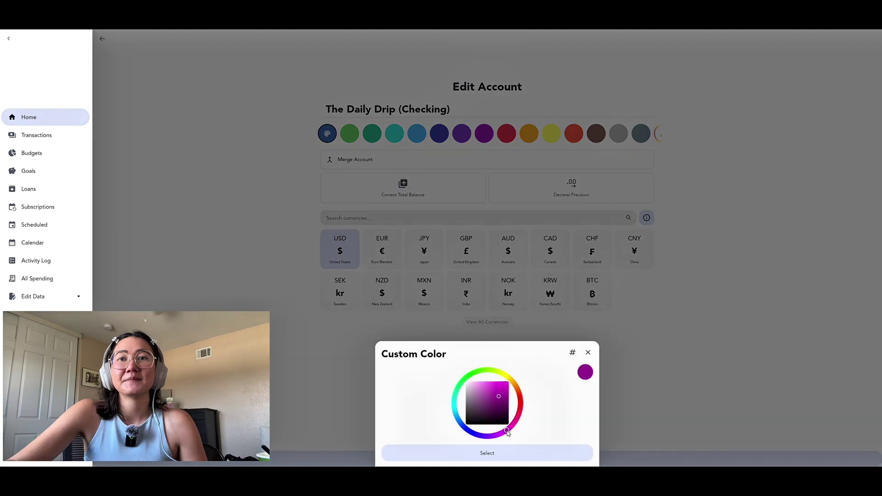
{"action": "left_click_drag", "start_coordinate": [511, 432], "coordinate": [482, 384]}
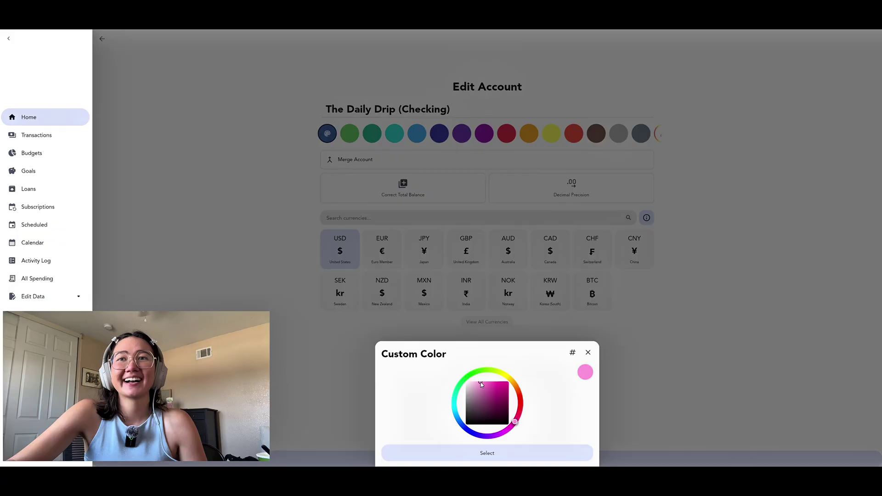
{"action": "left_click", "coordinate": [587, 352]}
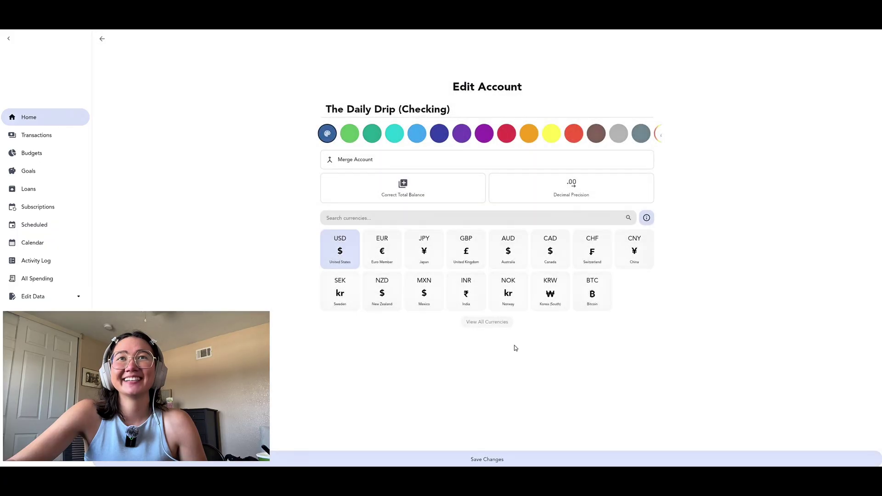
Save the changes to the edited account.
{"action": "left_click", "coordinate": [487, 459]}
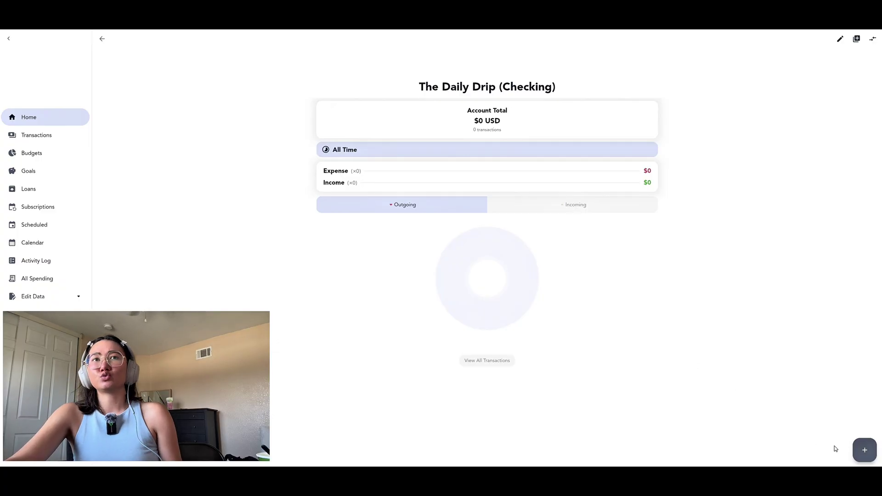
{"action": "left_click", "coordinate": [863, 449]}
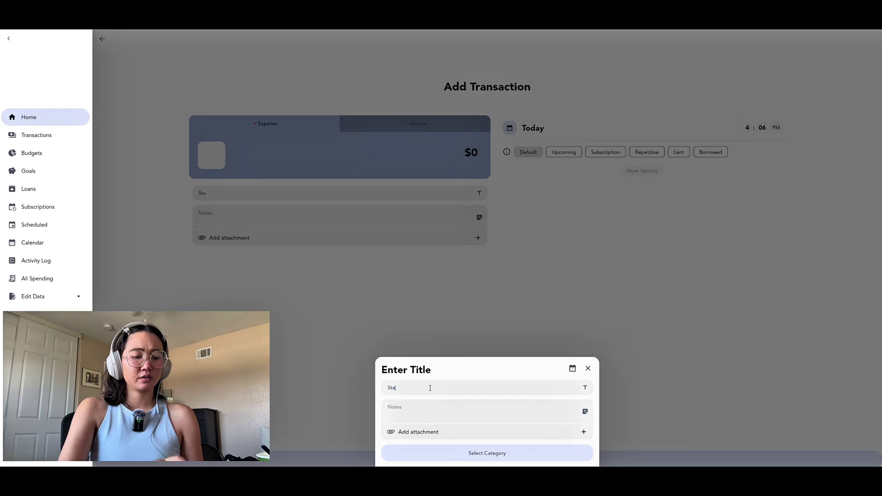
{"action": "type", "text": "Starting Point"}
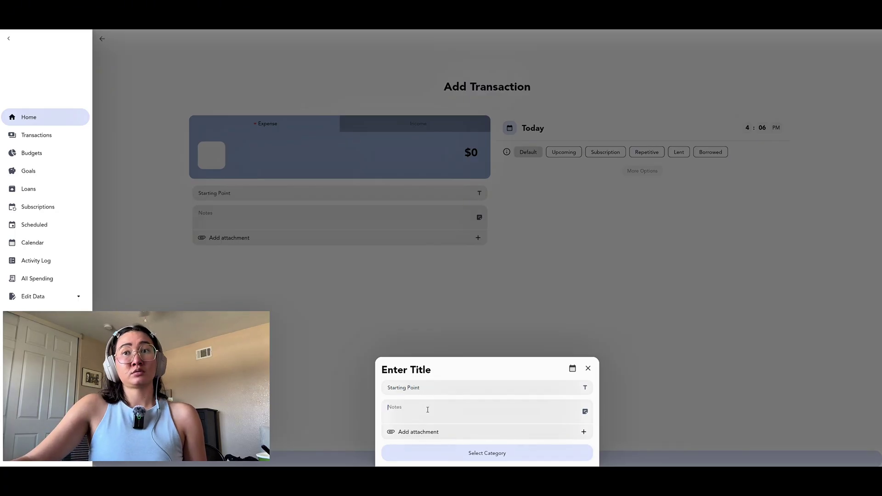
{"action": "left_click", "coordinate": [427, 409]}
{"action": "type", "text": "Starting balance"}
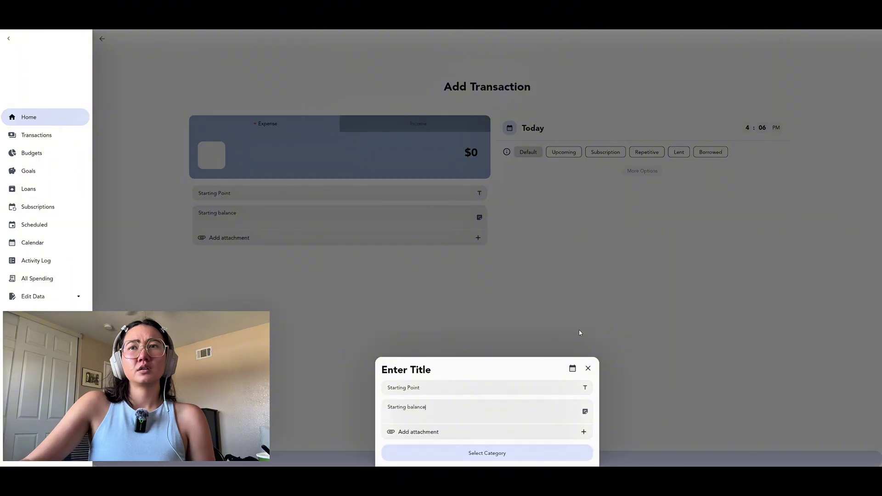
{"action": "left_click", "coordinate": [587, 368]}
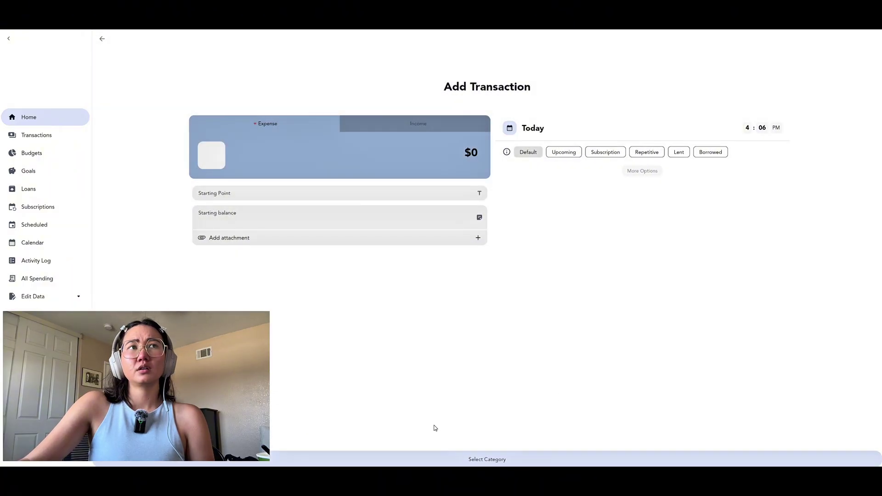
{"action": "left_click", "coordinate": [102, 38]}
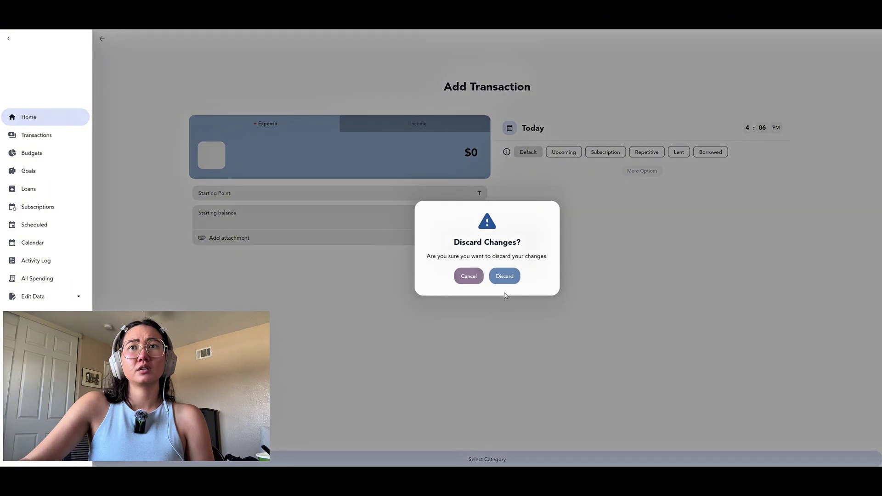
{"action": "left_click", "coordinate": [505, 276]}
Show the account's incoming transactions and add an income transaction titled "Starting Balance" with the Income category and an amount of $505.
{"action": "left_click", "coordinate": [575, 204]}
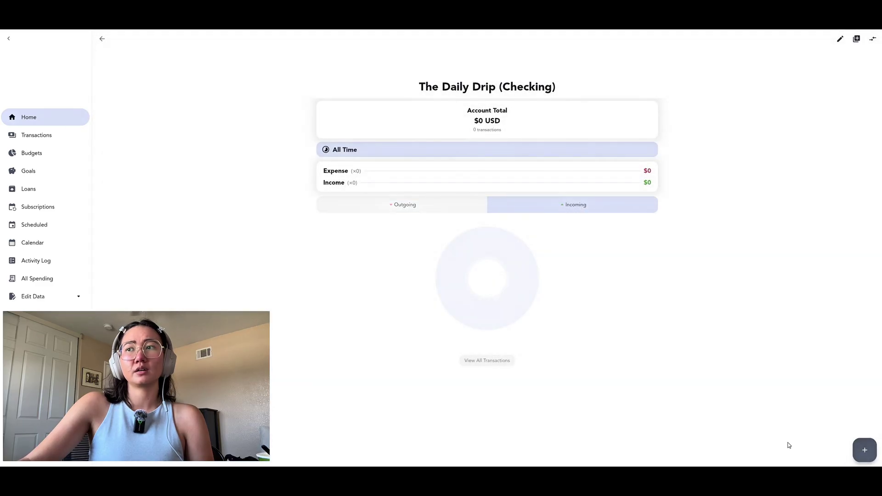
{"action": "left_click", "coordinate": [863, 449]}
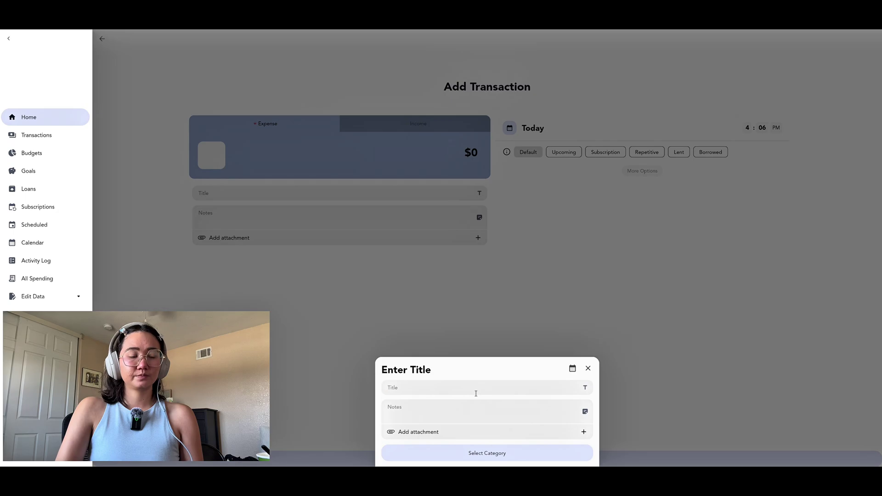
{"action": "type", "text": "Starting Balance"}
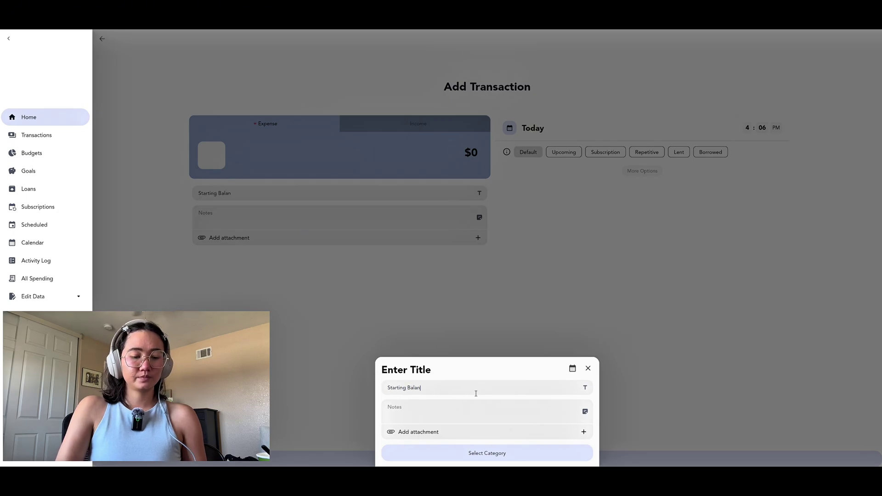
{"action": "left_click", "coordinate": [478, 455]}
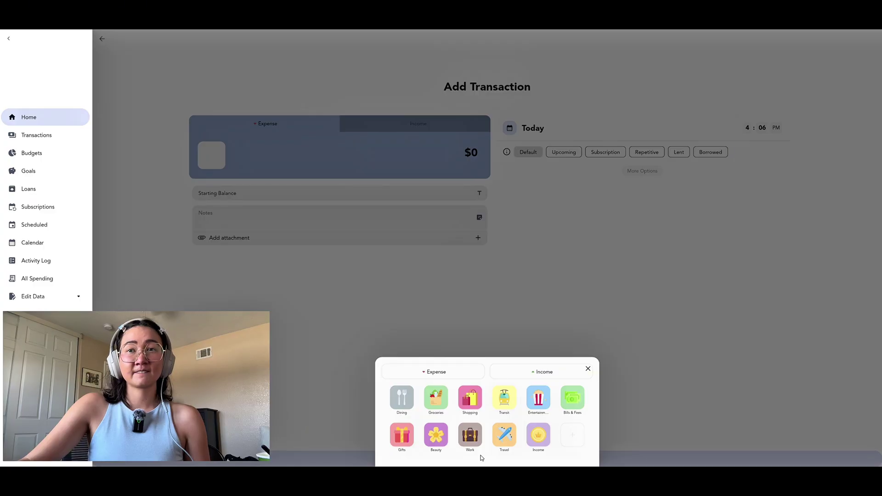
{"action": "left_click", "coordinate": [541, 372]}
{"action": "left_click", "coordinate": [401, 435]}
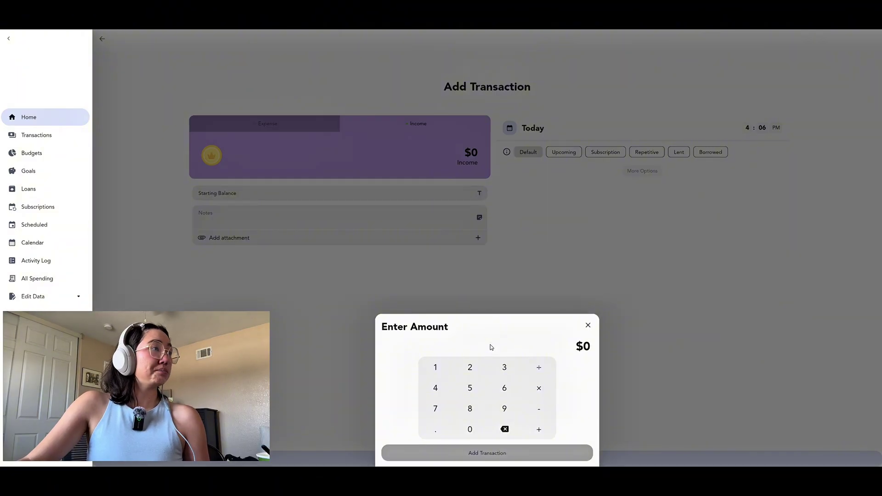
{"action": "type", "text": "505"}
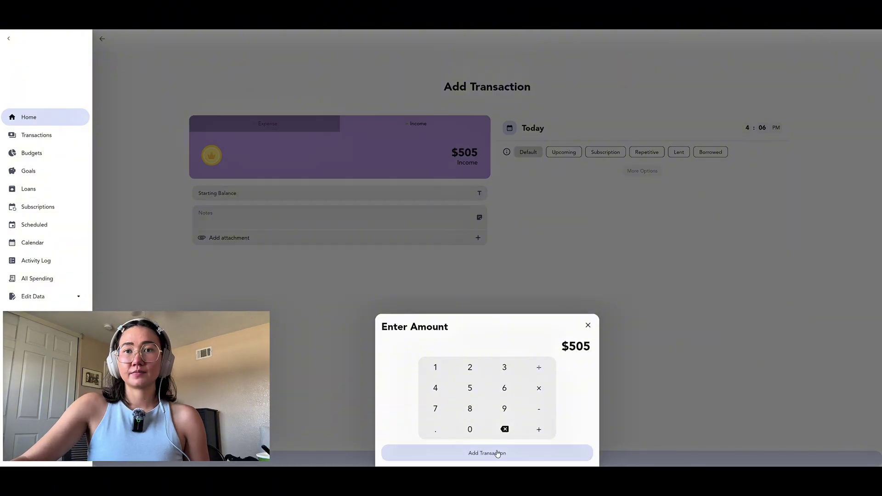
{"action": "left_click", "coordinate": [516, 452]}
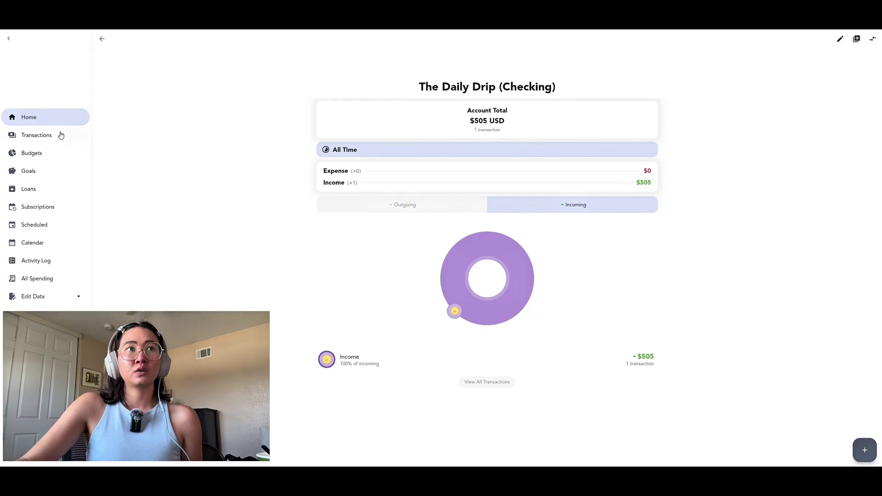
Return to the home page and look over the account selection, the new transaction form and the monthly budget's details.
{"action": "left_click", "coordinate": [65, 117]}
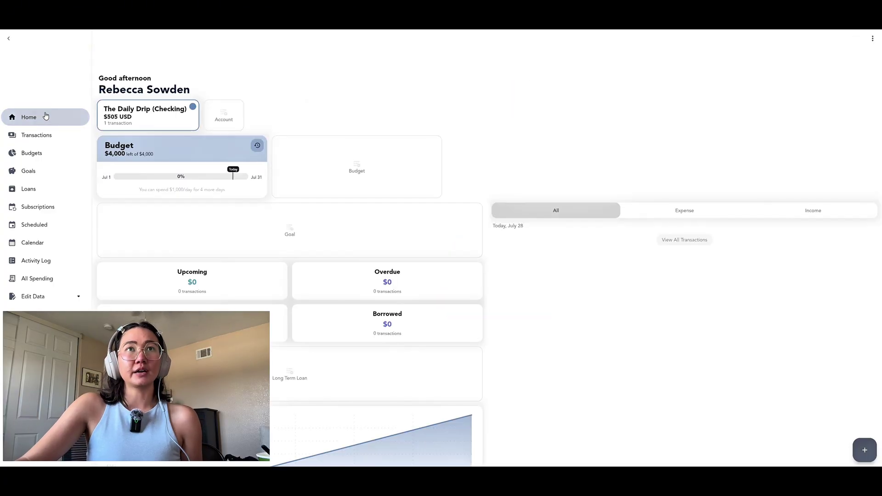
{"action": "left_click", "coordinate": [224, 121]}
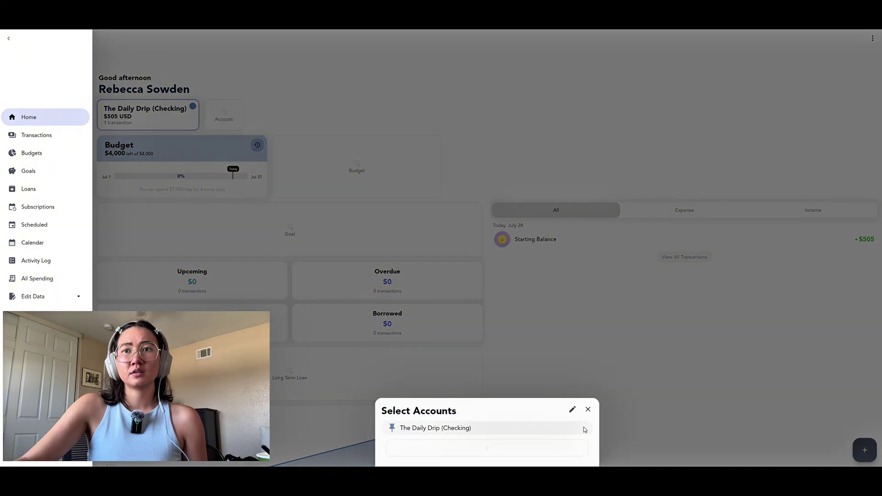
{"action": "left_click", "coordinate": [584, 340]}
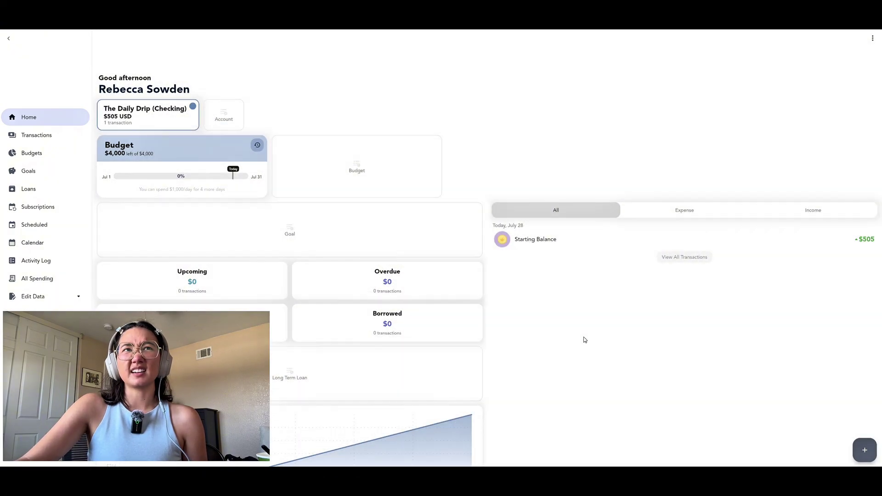
{"action": "left_click", "coordinate": [864, 450]}
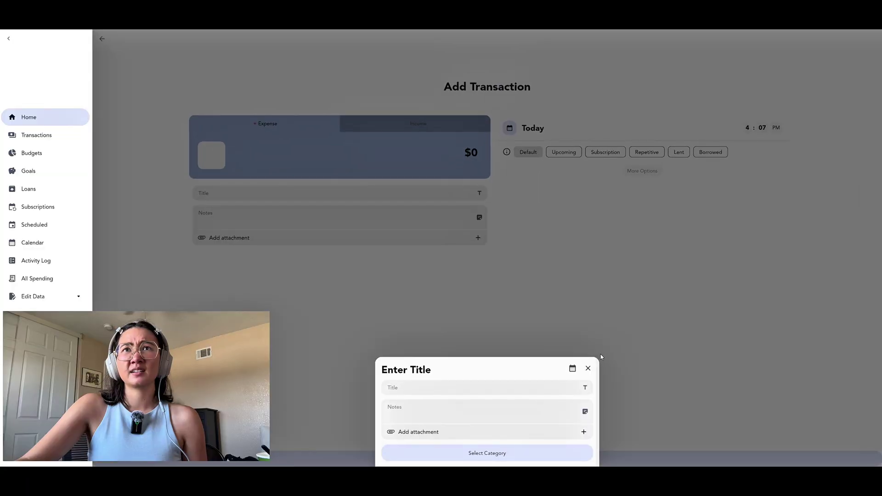
{"action": "left_click", "coordinate": [588, 367]}
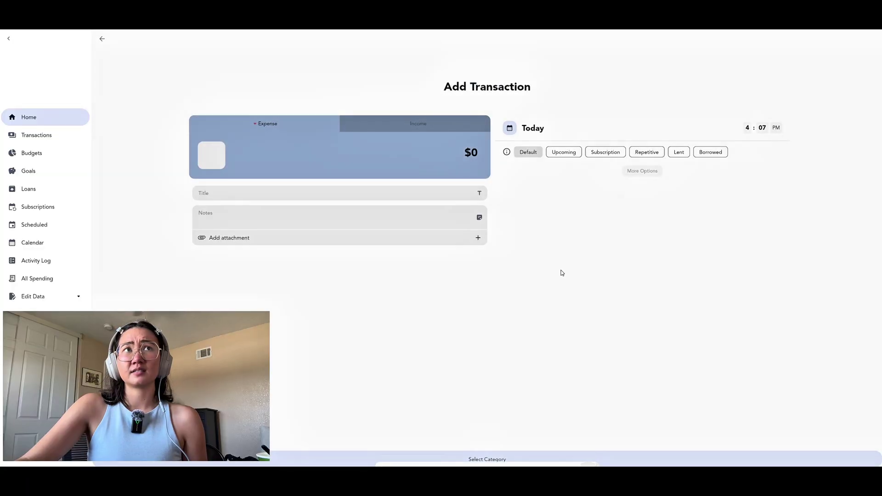
{"action": "left_click", "coordinate": [99, 41]}
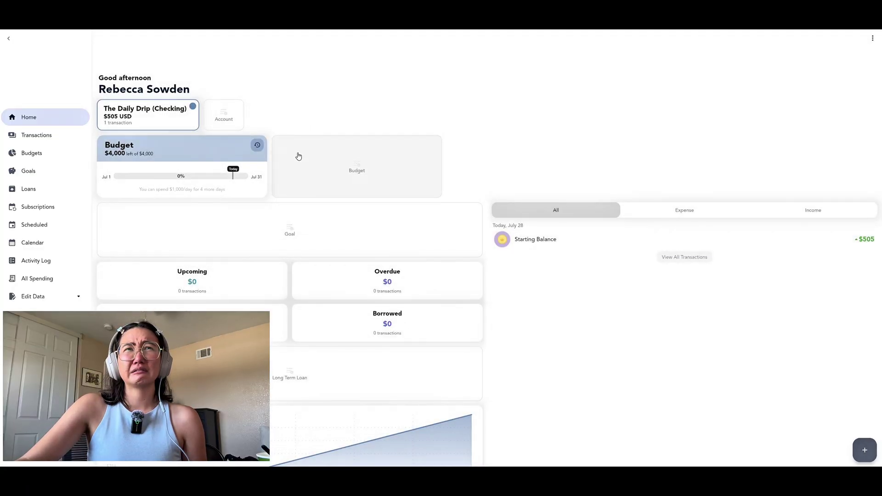
{"action": "left_click", "coordinate": [213, 162]}
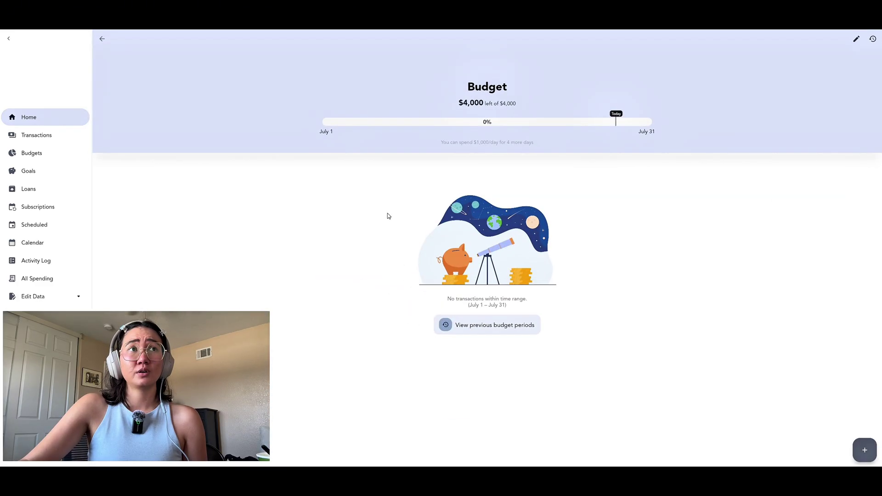
{"action": "left_click", "coordinate": [102, 38]}
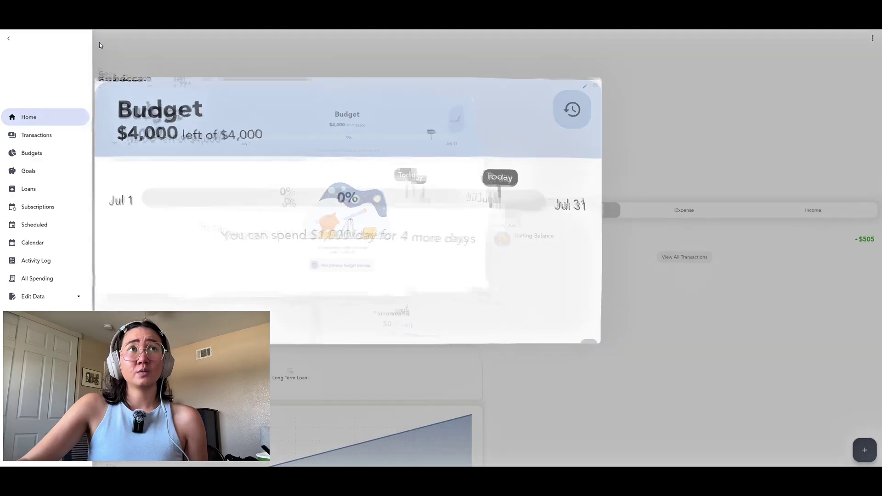
Start a new account named "Bills" and give it the crimson color.
{"action": "left_click", "coordinate": [227, 126]}
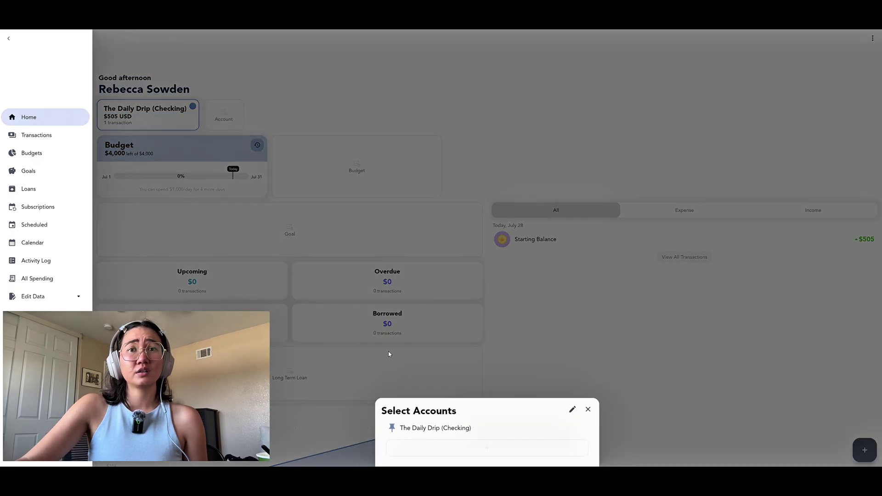
{"action": "left_click", "coordinate": [459, 448]}
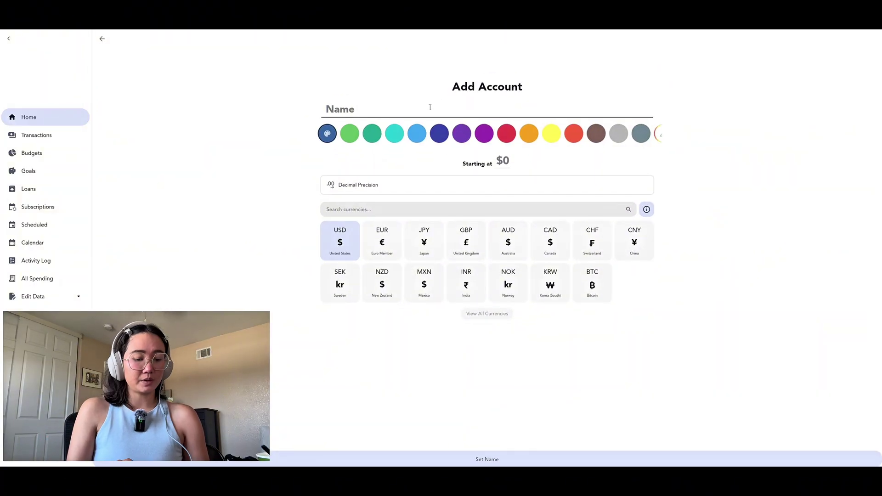
{"action": "type", "text": "Bills"}
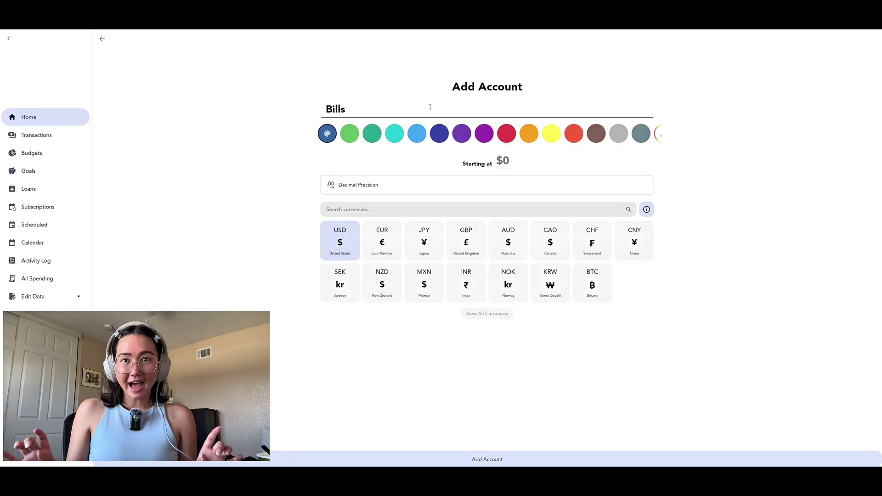
{"action": "left_click", "coordinate": [515, 139]}
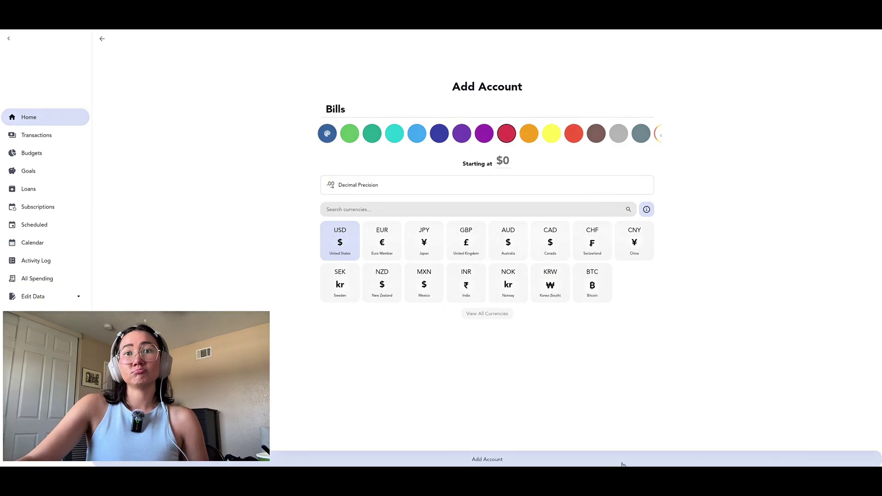
Set the Bills account's starting balance to $5,137.80 and add the account.
{"action": "left_click", "coordinate": [509, 168]}
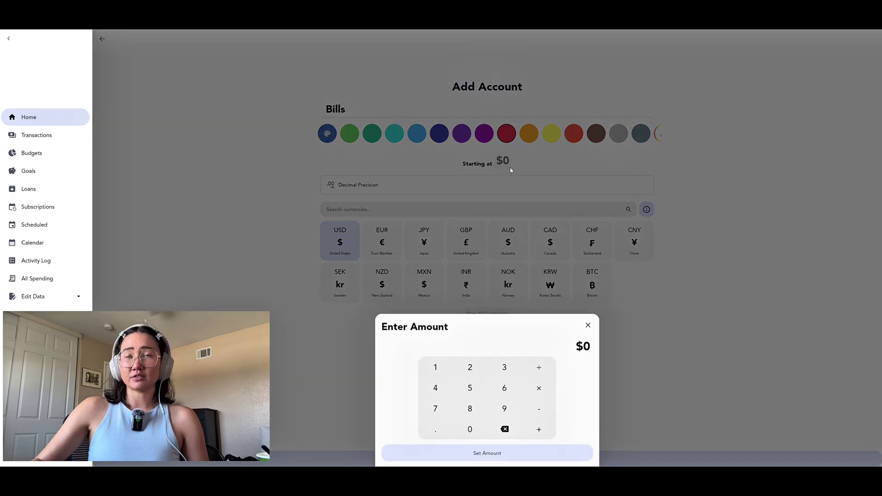
{"action": "type", "text": "5000"}
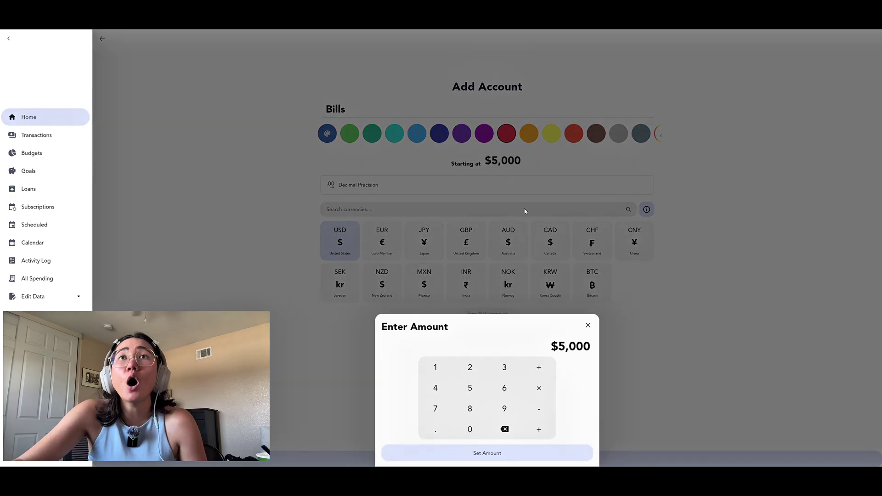
{"action": "left_click", "coordinate": [587, 325]}
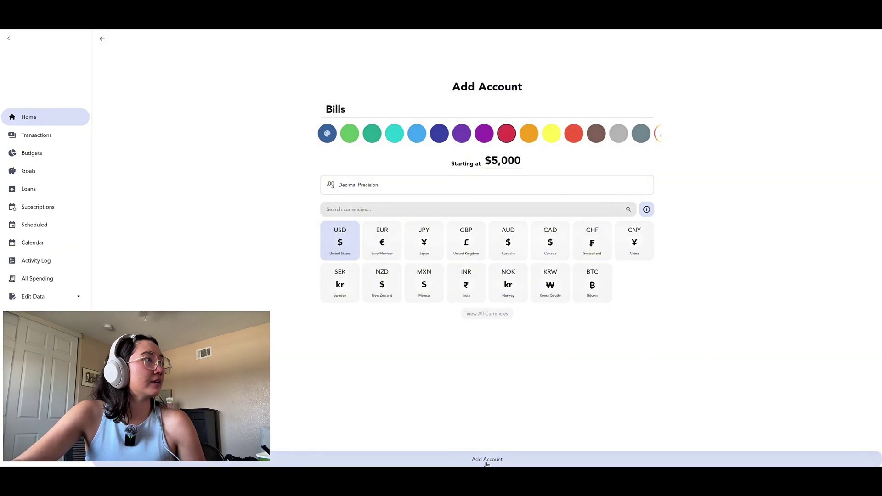
{"action": "left_click", "coordinate": [503, 161]}
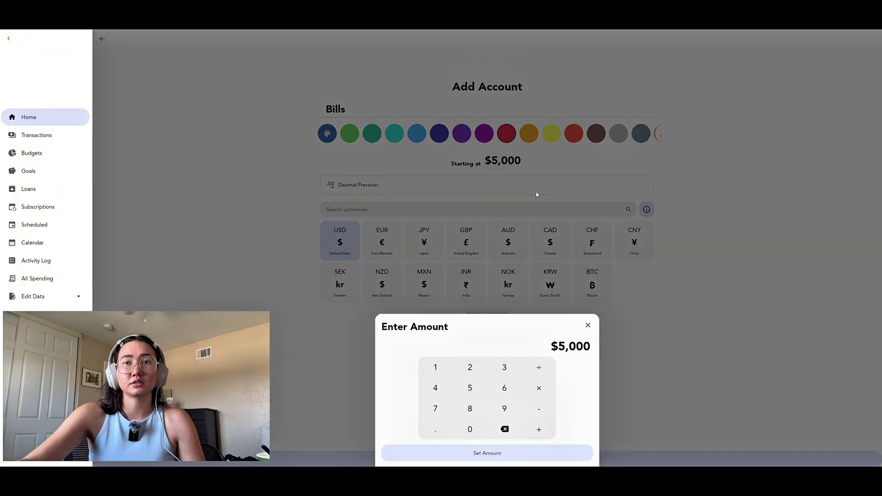
{"action": "key", "text": "BackSpace"}
{"action": "key", "text": "BackSpace"}
{"action": "key", "text": "BackSpace"}
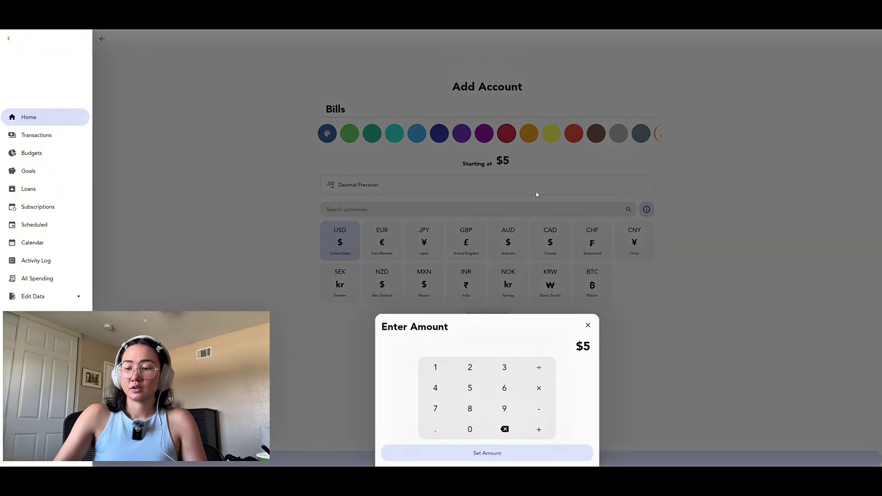
{"action": "type", "text": "137.8"}
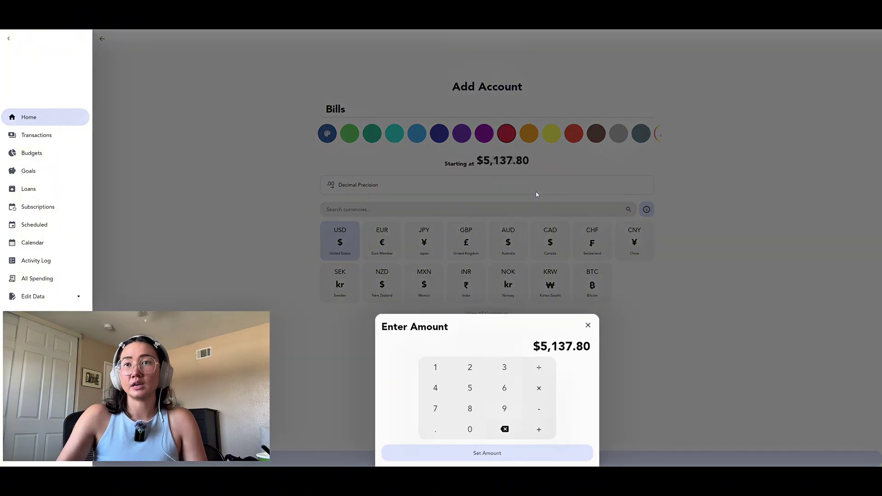
{"action": "left_click", "coordinate": [490, 458]}
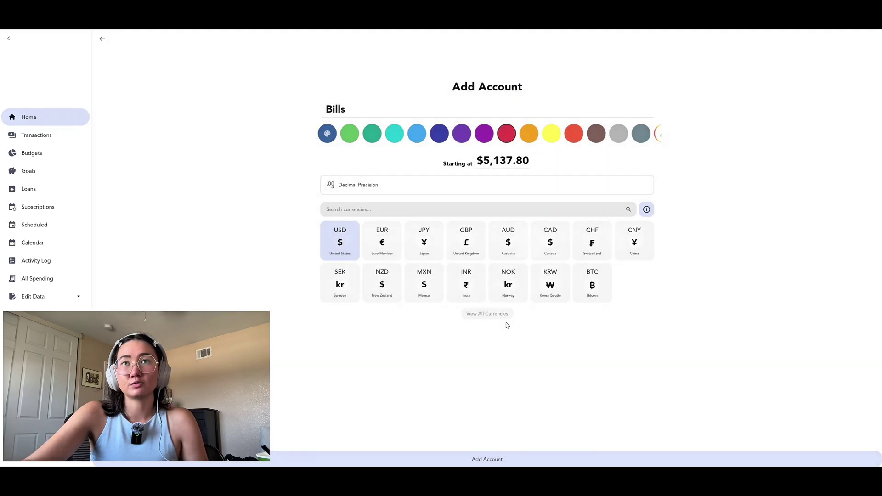
{"action": "left_click", "coordinate": [486, 457]}
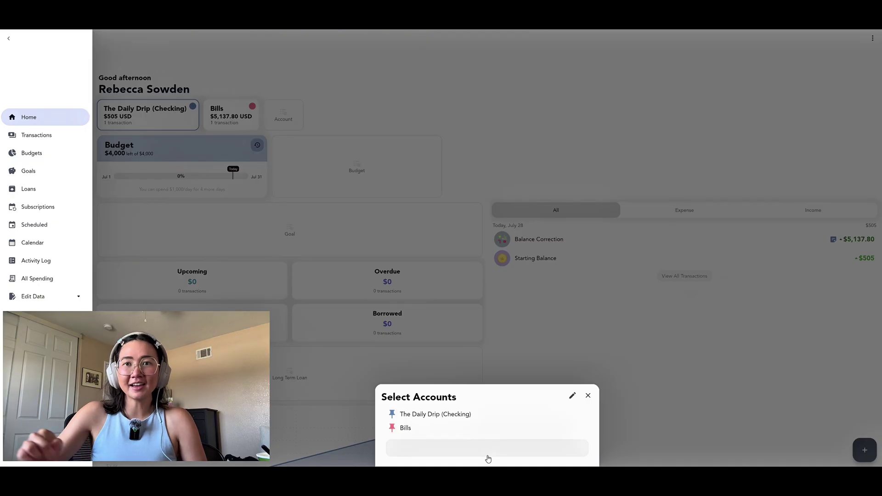
Start another new account and name it "Magic & Mayhem".
{"action": "left_click", "coordinate": [487, 456]}
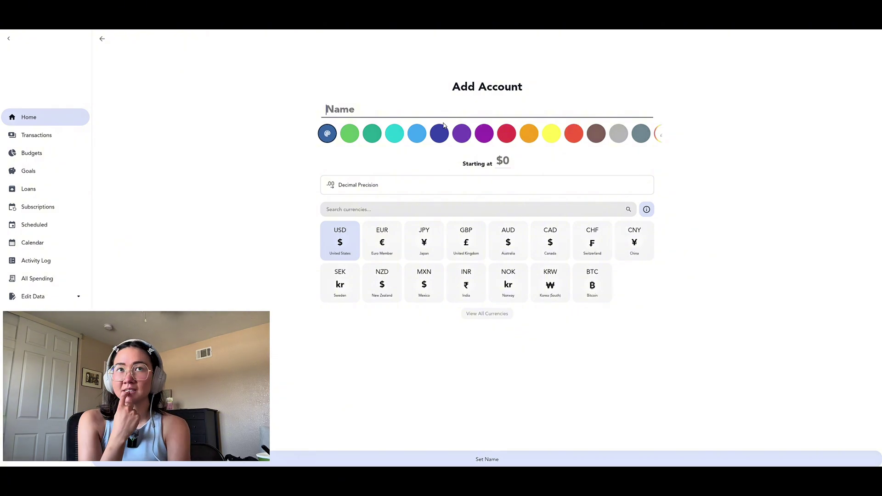
{"action": "type", "text": "M"}
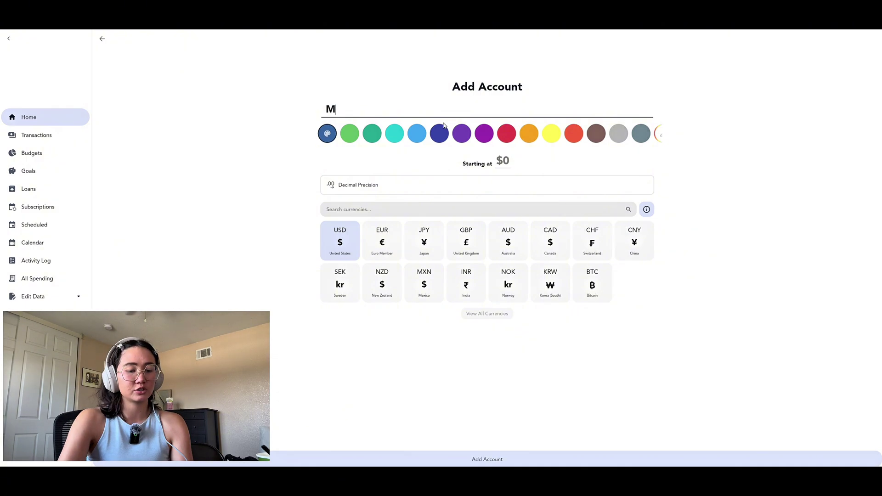
{"action": "type", "text": "agic &"}
{"action": "key", "text": "BackSpace"}
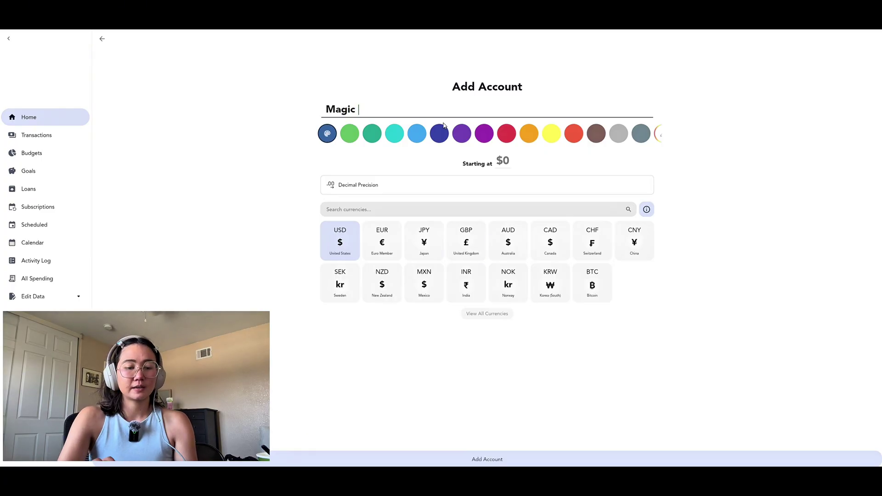
{"action": "type", "text": "& Mayhem"}
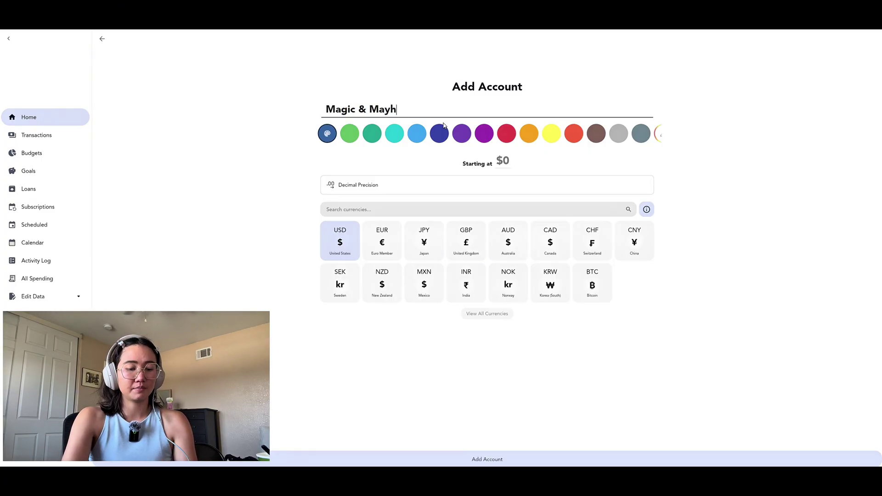
Set the Magic & Mayhem account's starting balance to $27,648.52 and add the account.
{"action": "left_click", "coordinate": [503, 161]}
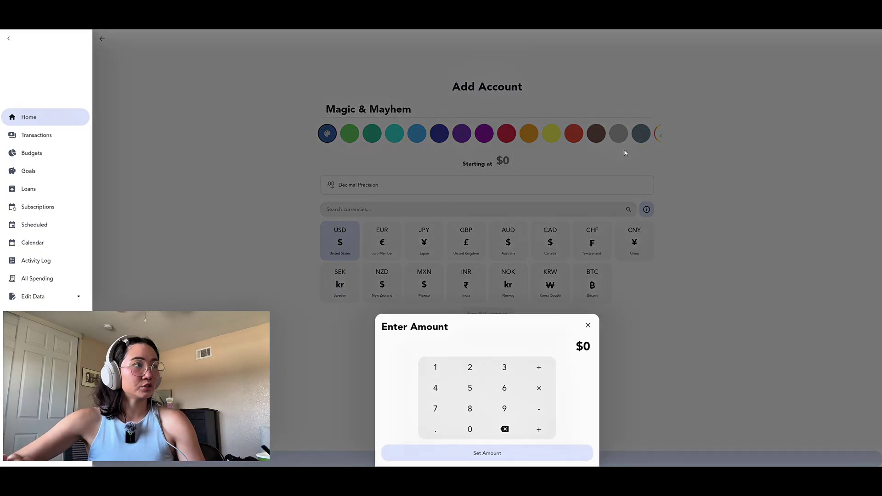
{"action": "type", "text": "27,648.00"}
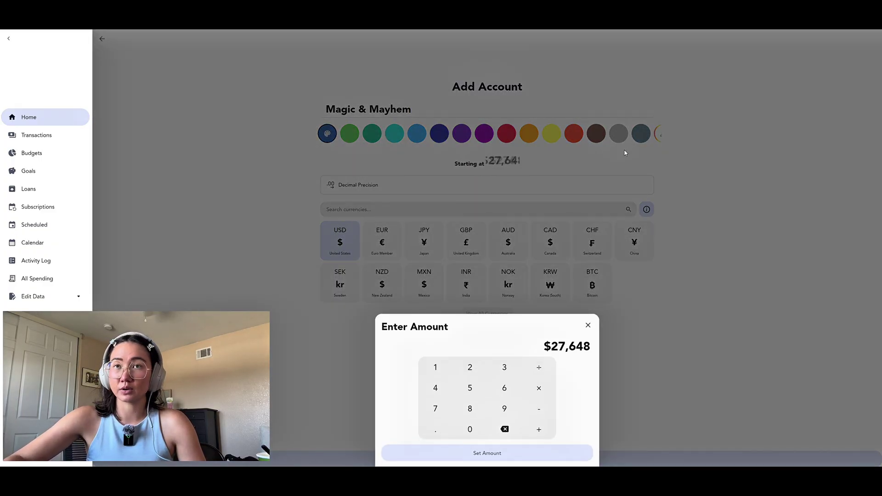
{"action": "type", "text": "52"}
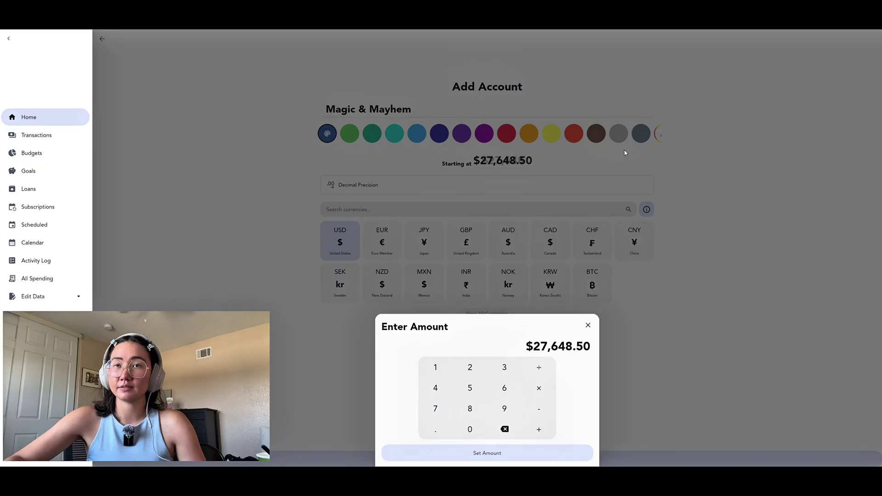
{"action": "left_click", "coordinate": [485, 458]}
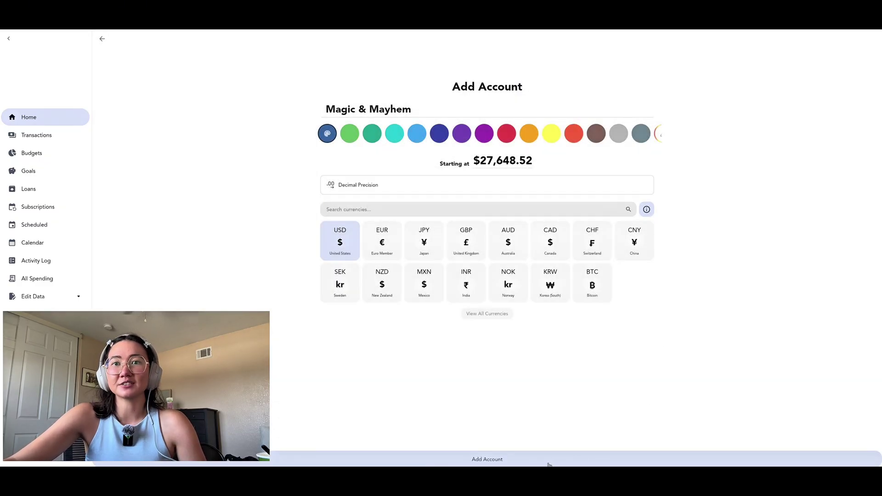
{"action": "left_click", "coordinate": [574, 460]}
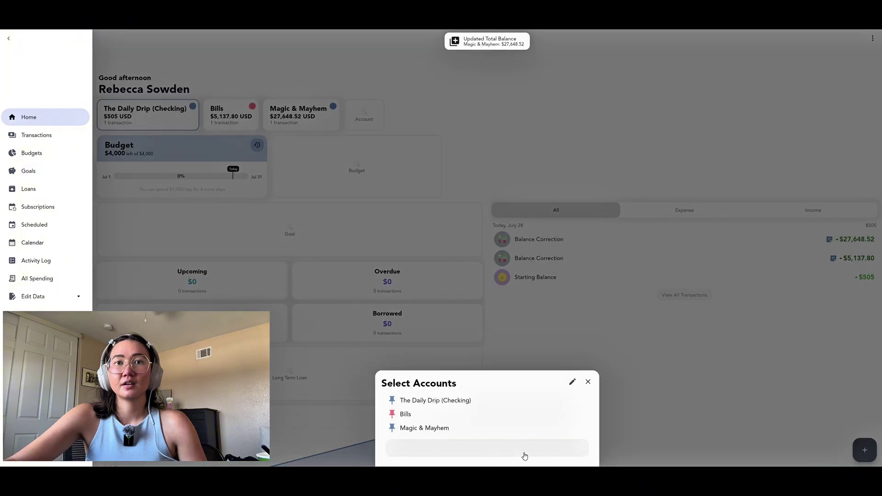
Close the account selection and open the Magic & Mayhem account's details from the home page.
{"action": "left_click", "coordinate": [430, 430]}
{"action": "left_click", "coordinate": [430, 430]}
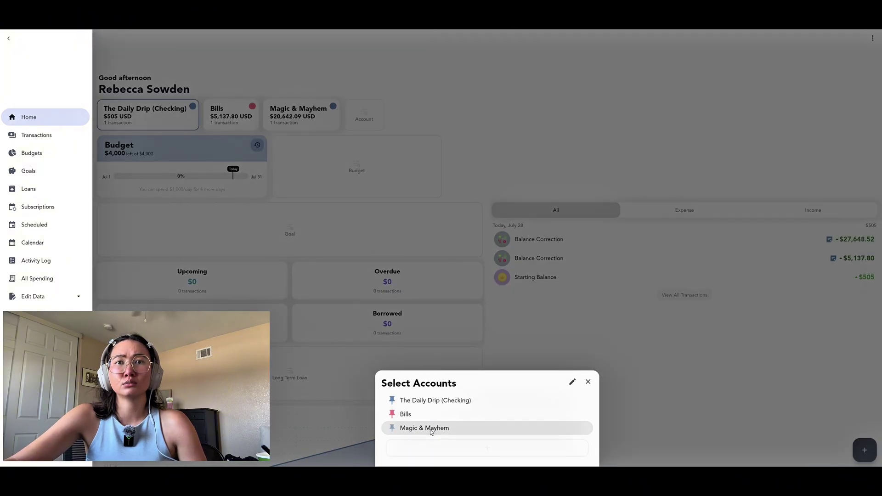
{"action": "left_click", "coordinate": [588, 382]}
{"action": "left_click", "coordinate": [324, 116]}
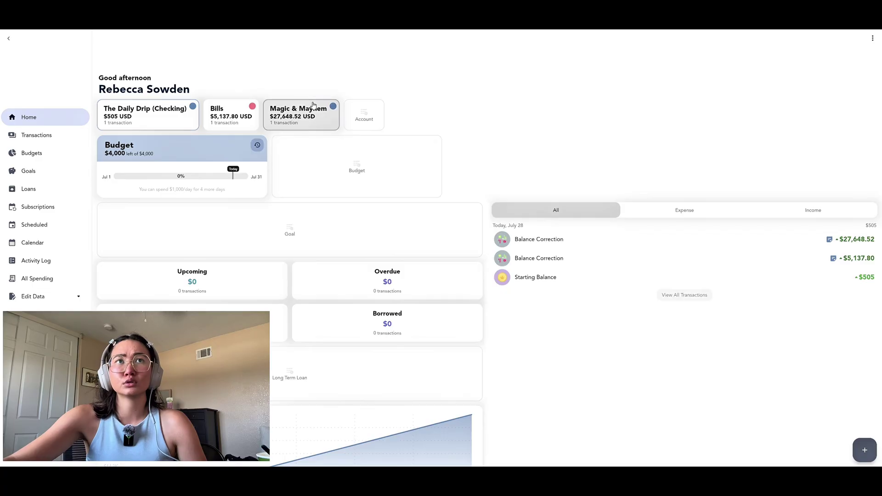
{"action": "left_click", "coordinate": [333, 109]}
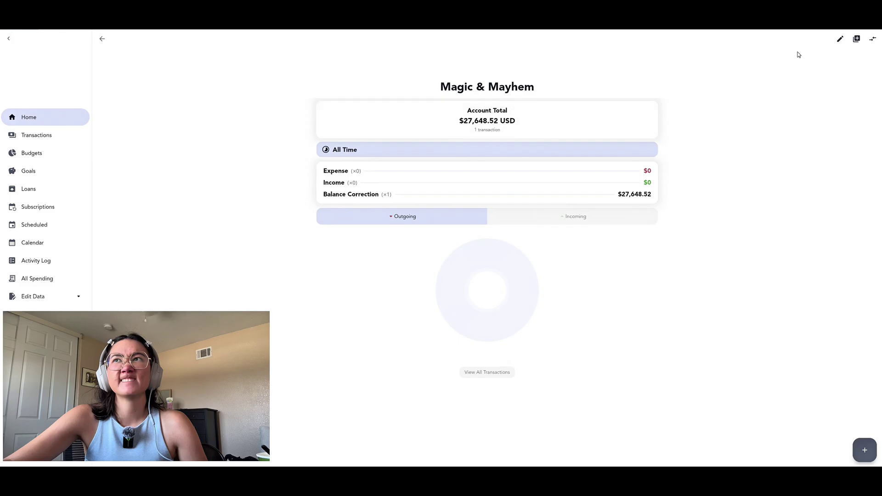
Give the Magic & Mayhem account a custom light pink color, save the changes and return to the home page.
{"action": "left_click", "coordinate": [840, 39]}
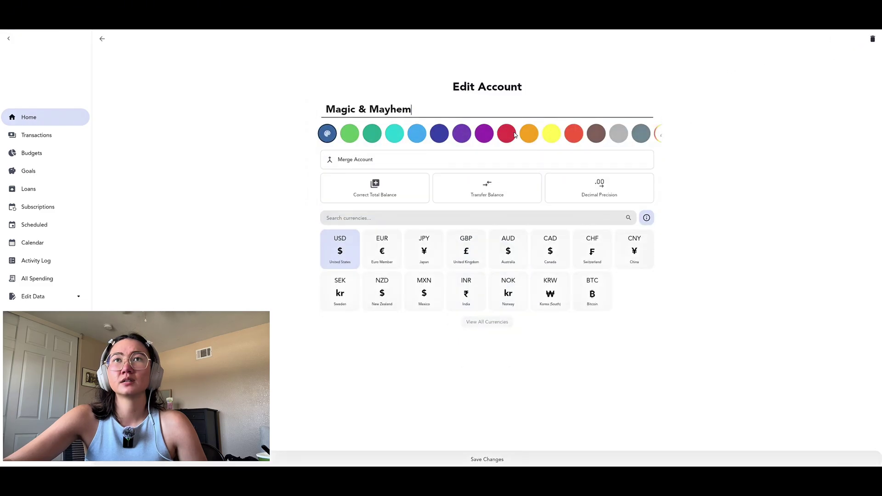
{"action": "left_click", "coordinate": [659, 135]}
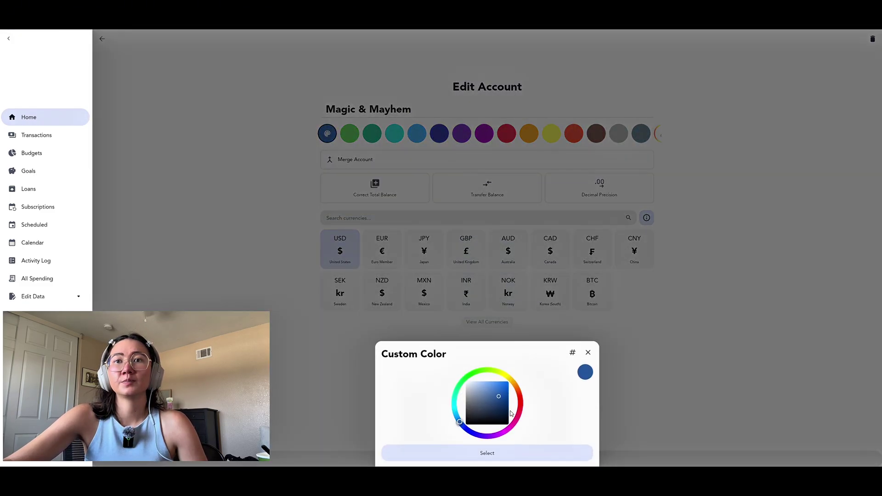
{"action": "left_click", "coordinate": [513, 425]}
{"action": "left_click", "coordinate": [485, 388]}
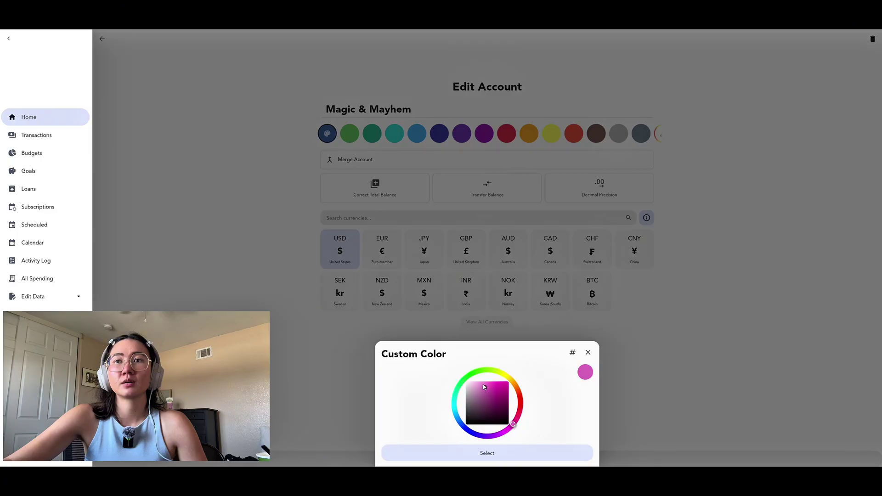
{"action": "left_click", "coordinate": [467, 452]}
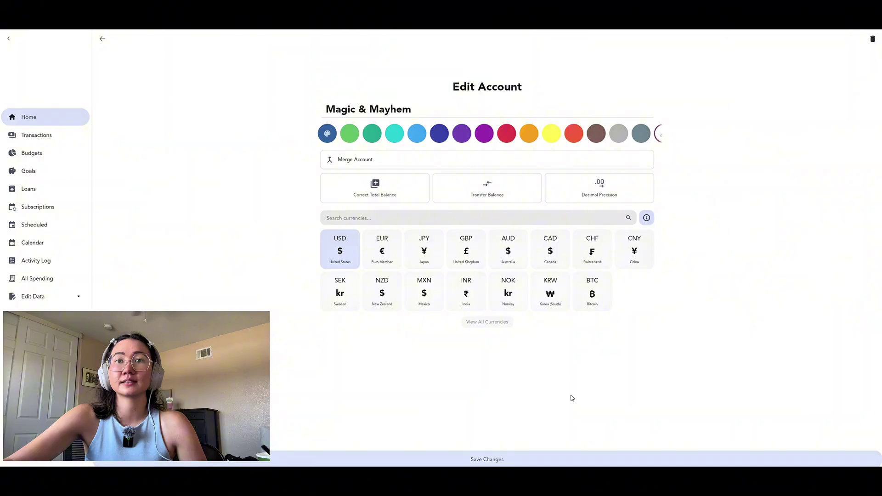
{"action": "left_click", "coordinate": [478, 460]}
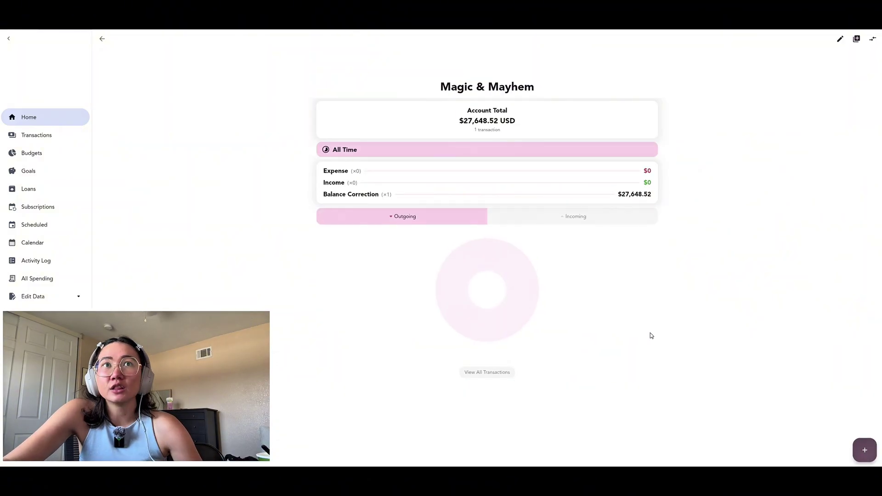
{"action": "left_click", "coordinate": [102, 39]}
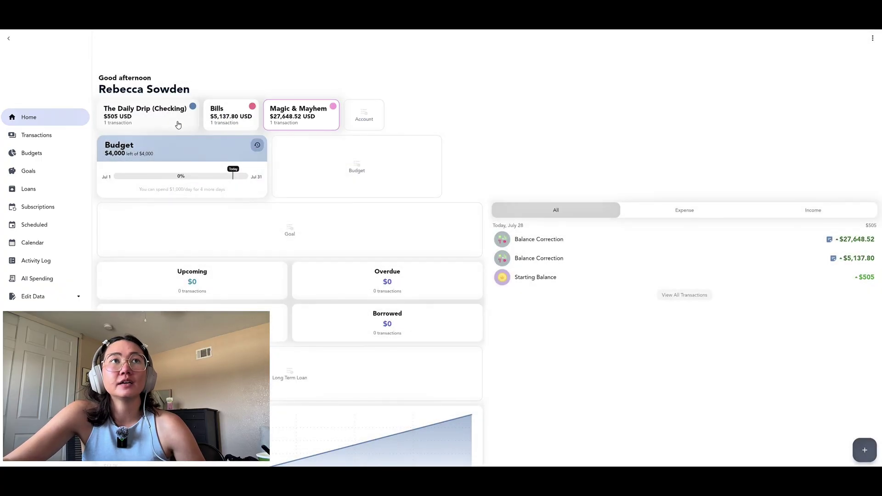
Give The Daily Drip (Checking) account a custom light blue color, save the changes and return to the home page.
{"action": "left_click", "coordinate": [178, 125]}
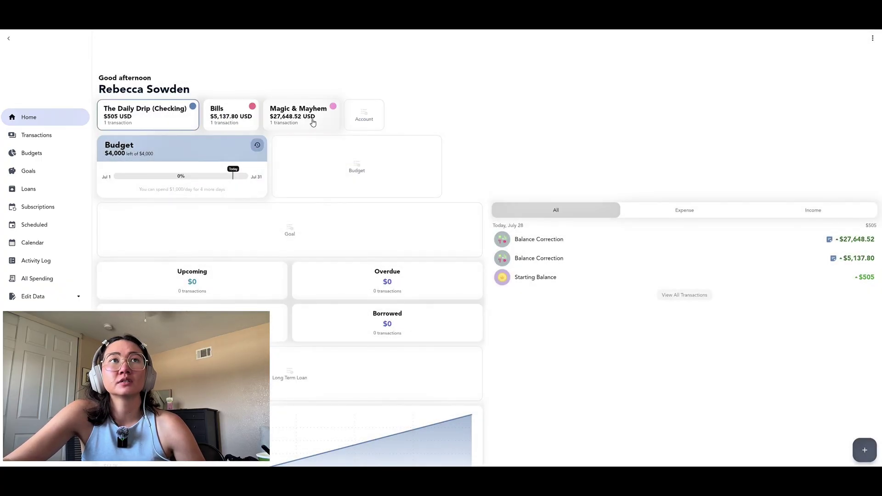
{"action": "left_click", "coordinate": [194, 111]}
{"action": "left_click", "coordinate": [838, 37]}
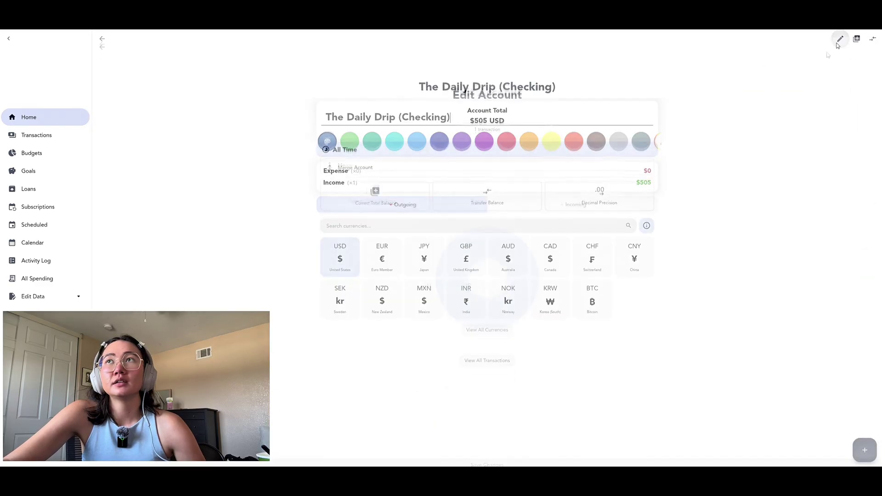
{"action": "left_click", "coordinate": [660, 134]}
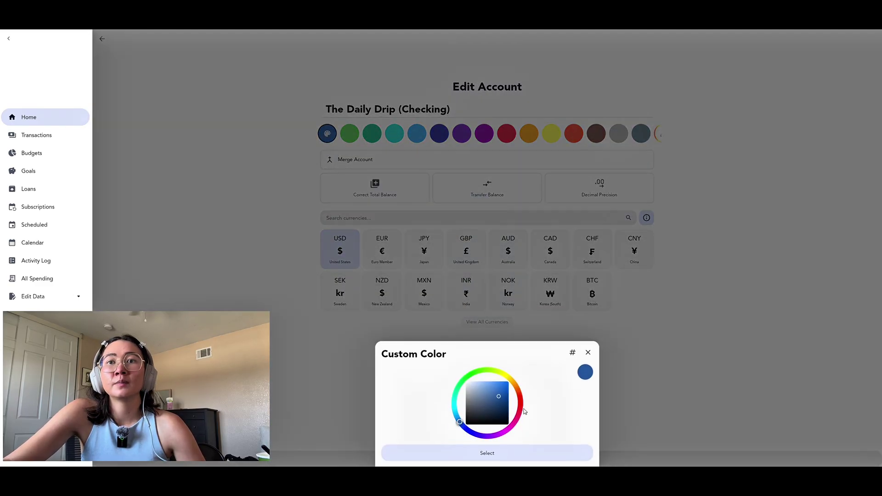
{"action": "left_click", "coordinate": [478, 389]}
{"action": "left_click_drag", "start_coordinate": [479, 389], "coordinate": [477, 385]}
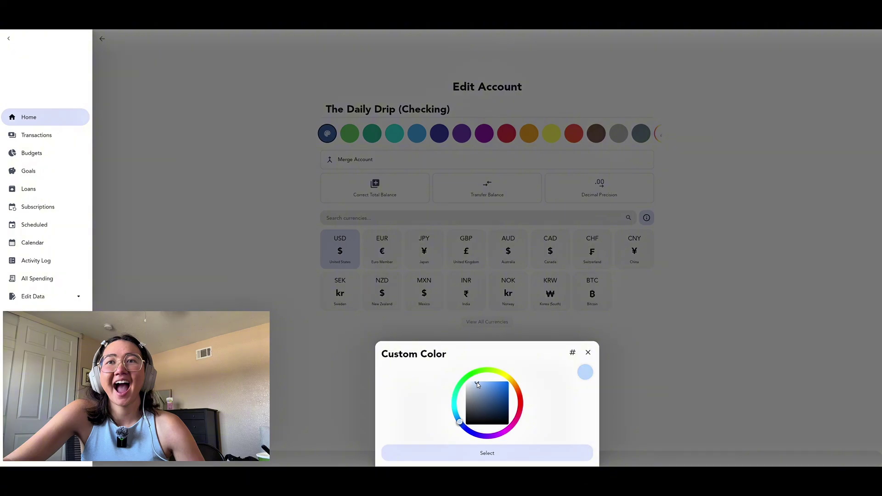
{"action": "left_click", "coordinate": [494, 455]}
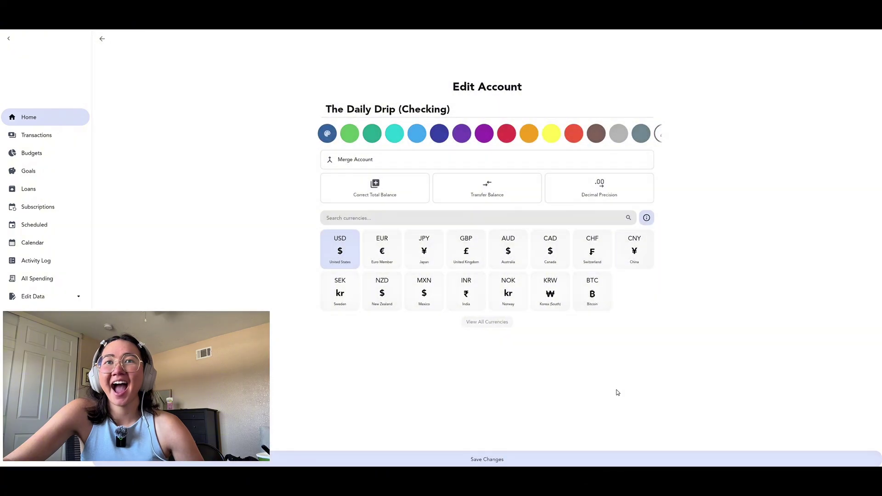
{"action": "left_click", "coordinate": [500, 458]}
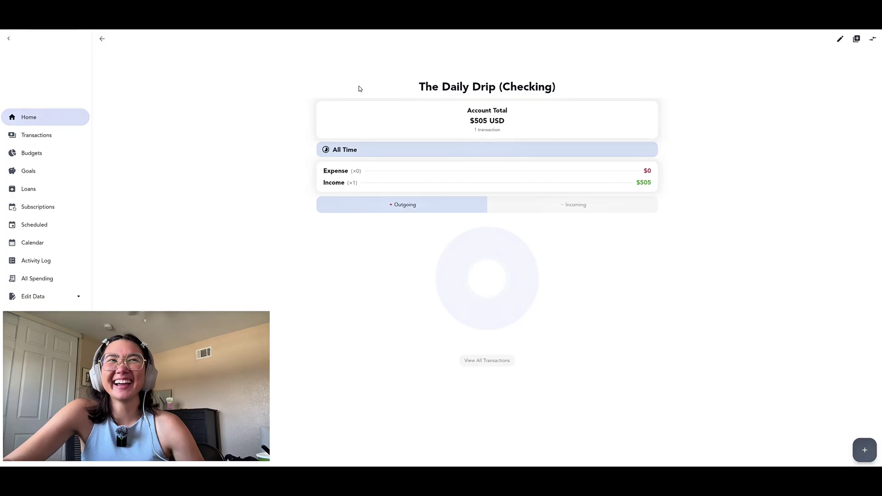
{"action": "left_click", "coordinate": [102, 39]}
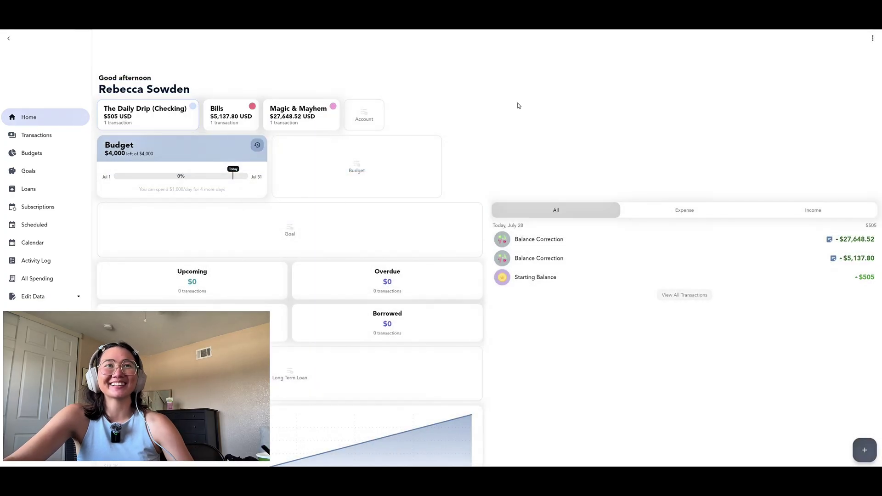
Try a custom light purple for The Daily Drip (Checking) account, switch to the preset light blue and save the changes.
{"action": "left_click", "coordinate": [187, 109]}
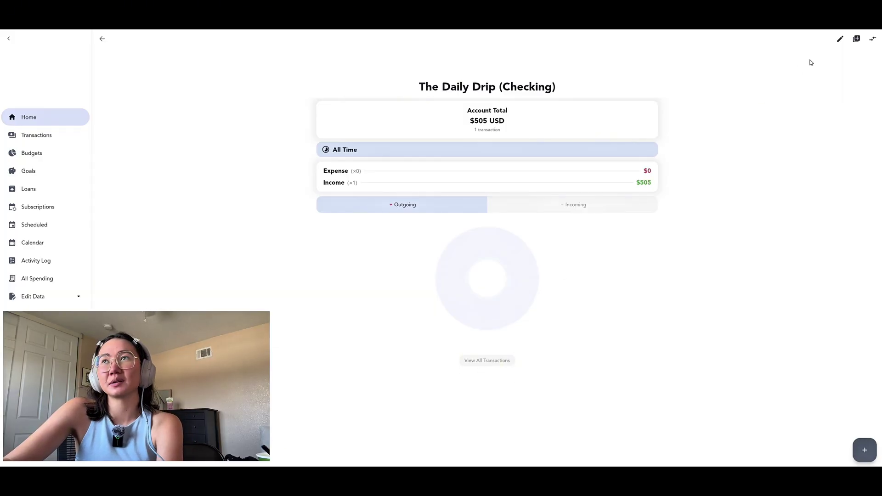
{"action": "left_click", "coordinate": [839, 40]}
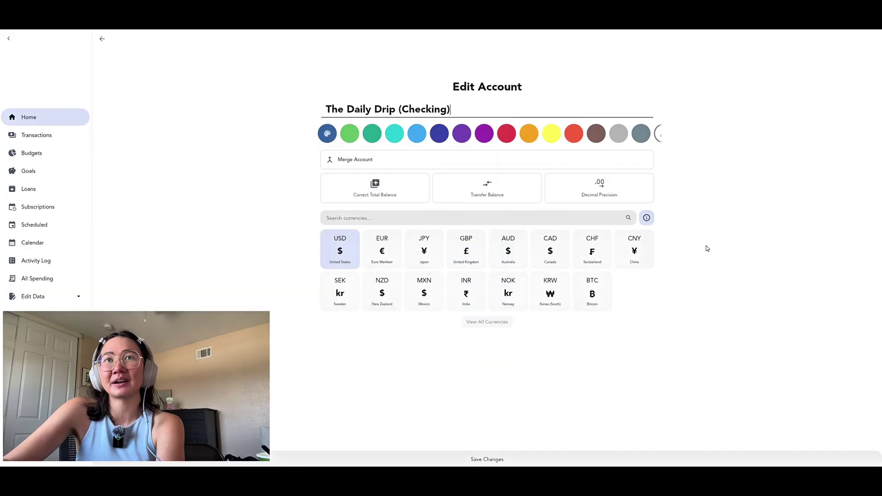
{"action": "left_click", "coordinate": [463, 134]}
{"action": "left_click", "coordinate": [658, 134]}
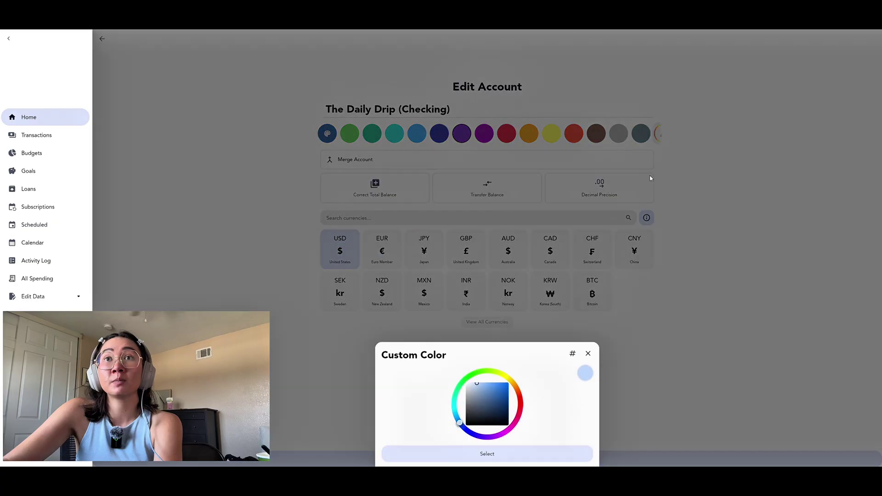
{"action": "left_click", "coordinate": [491, 438]}
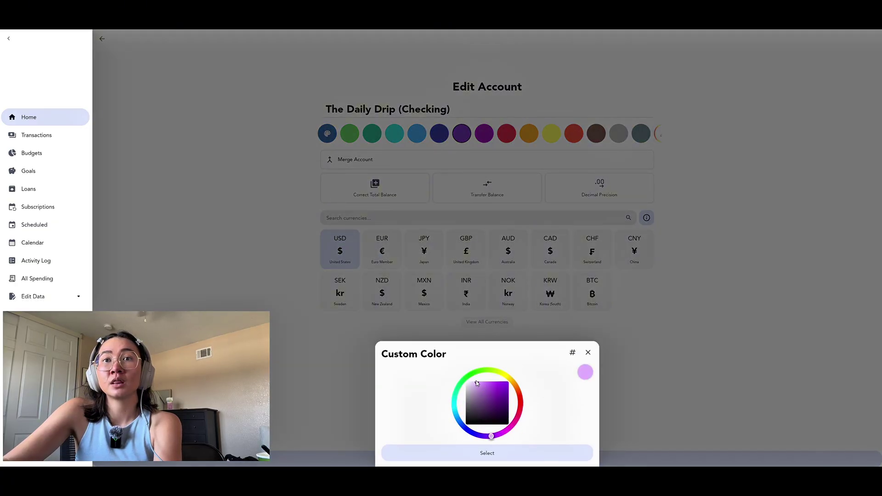
{"action": "left_click_drag", "start_coordinate": [476, 384], "coordinate": [480, 378]}
{"action": "left_click", "coordinate": [498, 437]}
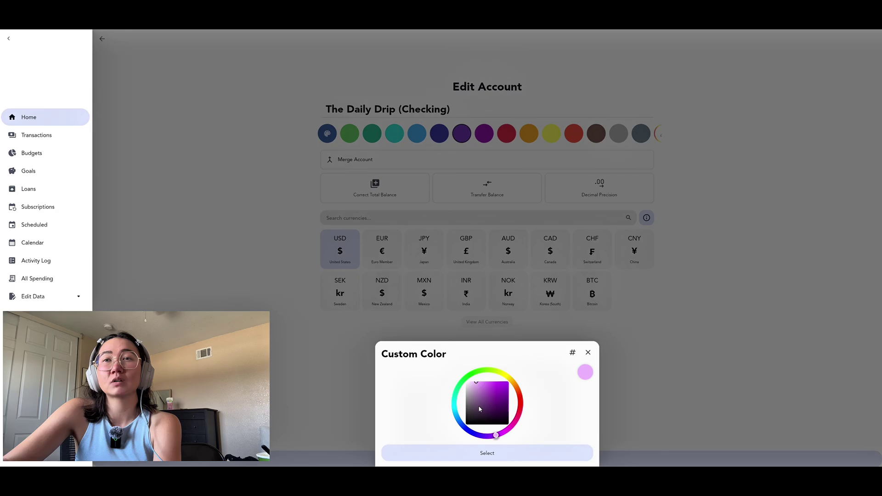
{"action": "left_click", "coordinate": [487, 453]}
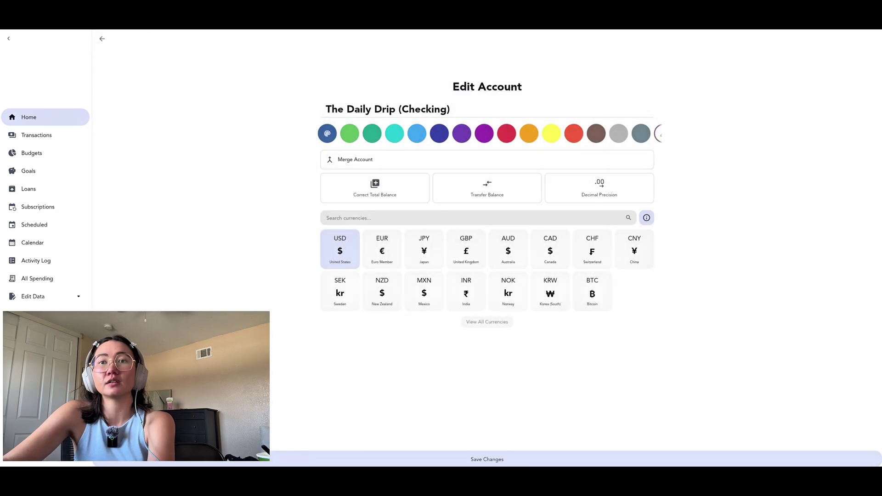
{"action": "left_click", "coordinate": [416, 133]}
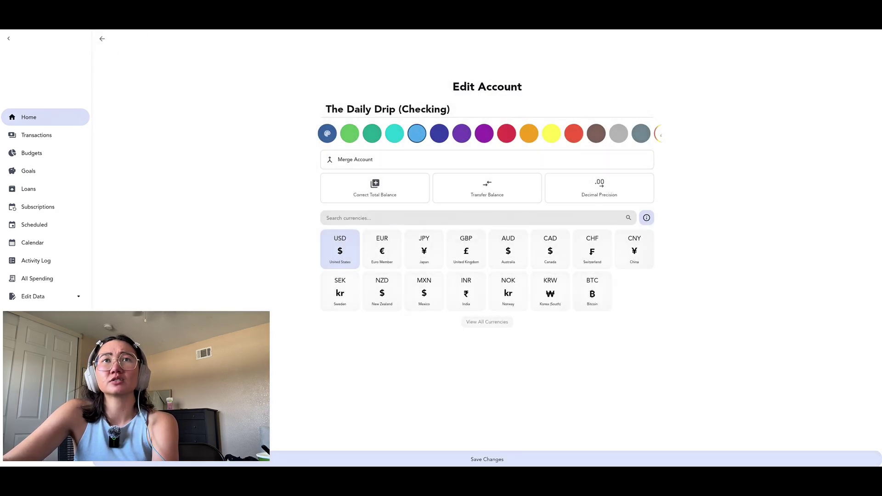
{"action": "left_click", "coordinate": [508, 459]}
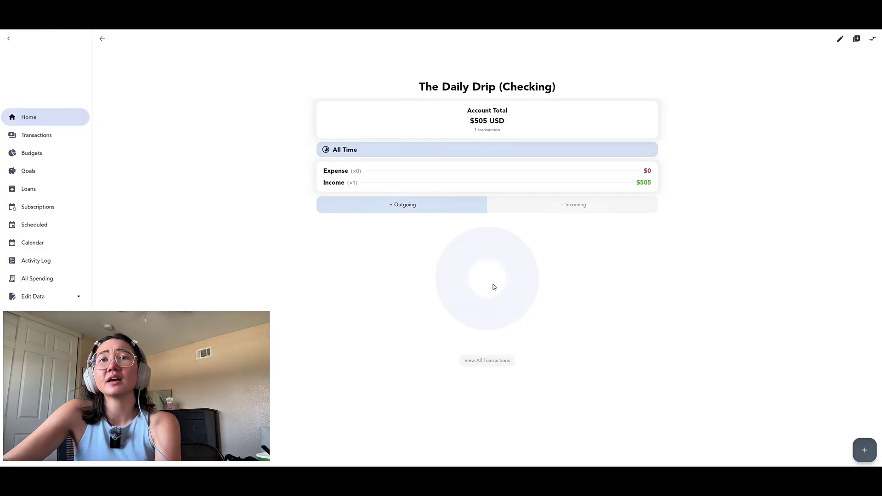
Give The Daily Drip (Checking) account a custom pink color, save the changes and return to the home page.
{"action": "left_click", "coordinate": [840, 39]}
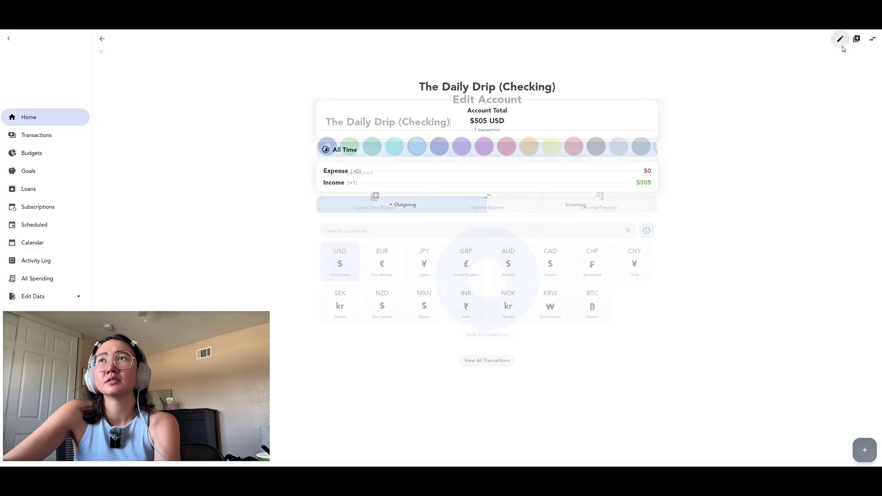
{"action": "left_click", "coordinate": [657, 134]}
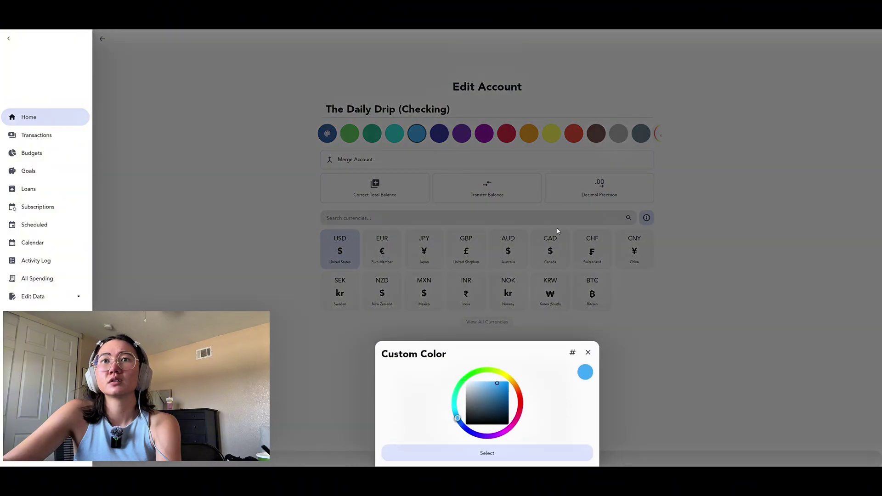
{"action": "left_click", "coordinate": [506, 432]}
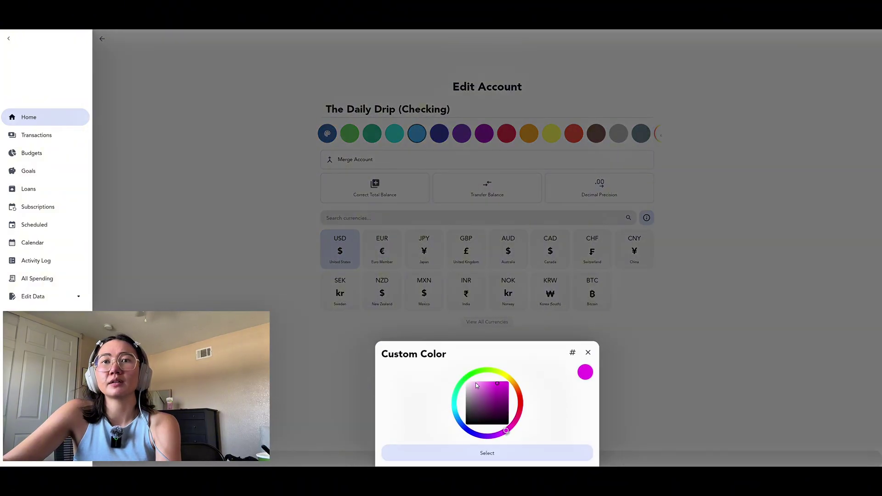
{"action": "left_click", "coordinate": [475, 385]}
{"action": "left_click", "coordinate": [481, 386]}
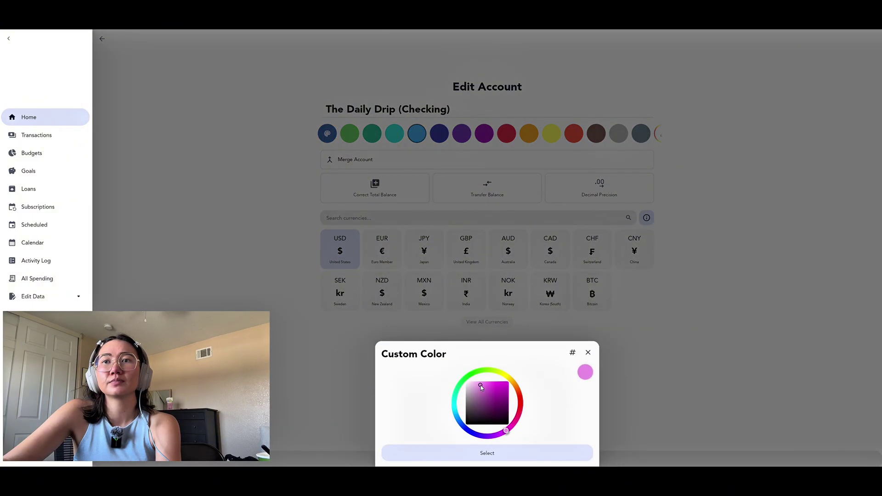
{"action": "left_click", "coordinate": [484, 386]}
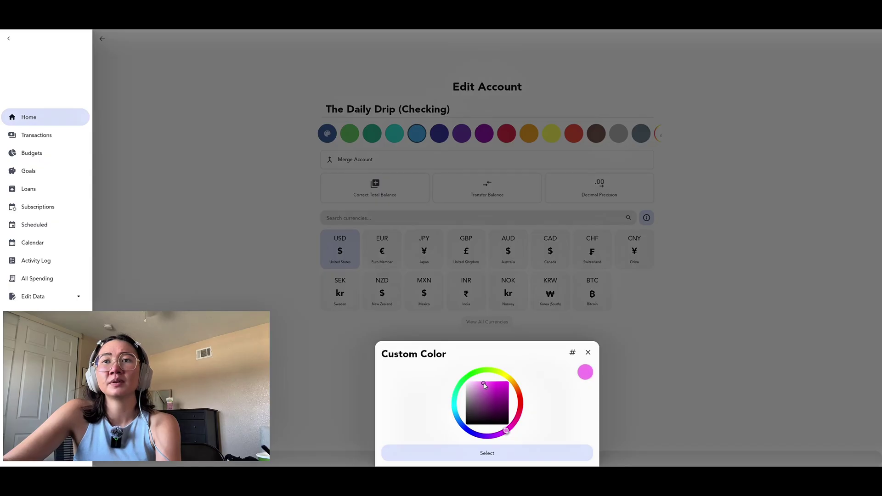
{"action": "left_click", "coordinate": [486, 385]}
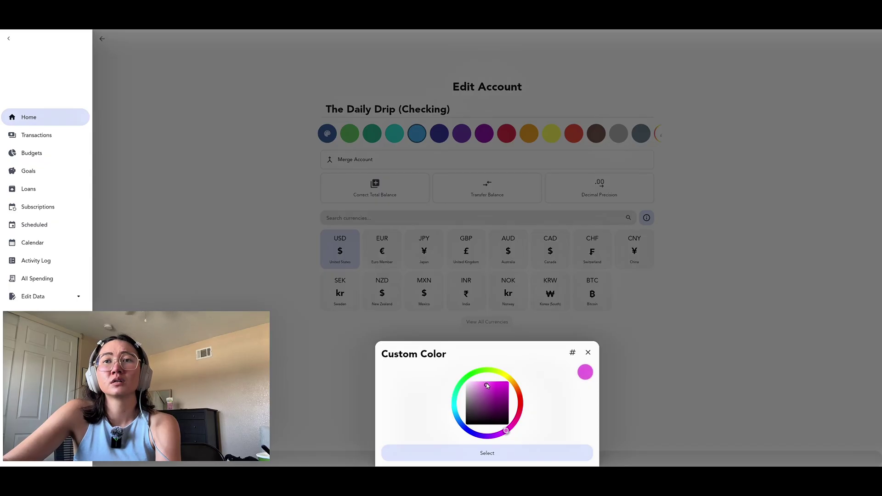
{"action": "left_click", "coordinate": [478, 381]}
{"action": "left_click", "coordinate": [508, 430]}
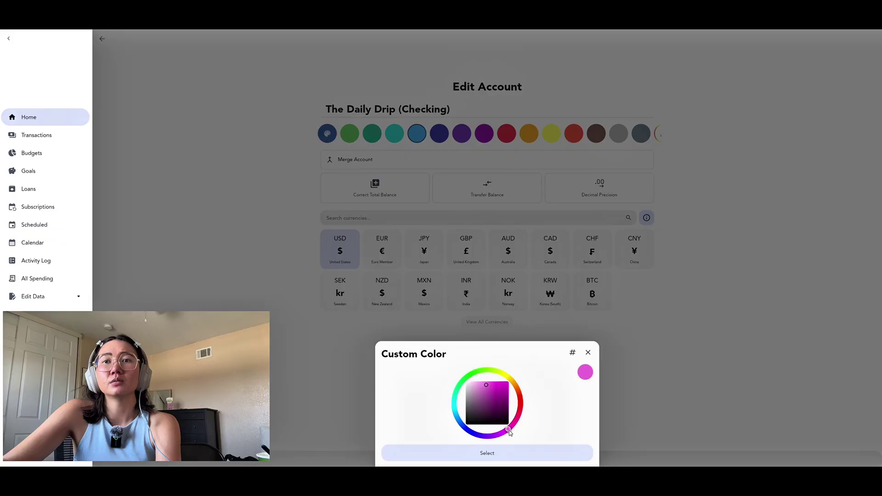
{"action": "left_click_drag", "start_coordinate": [514, 426], "coordinate": [509, 420]}
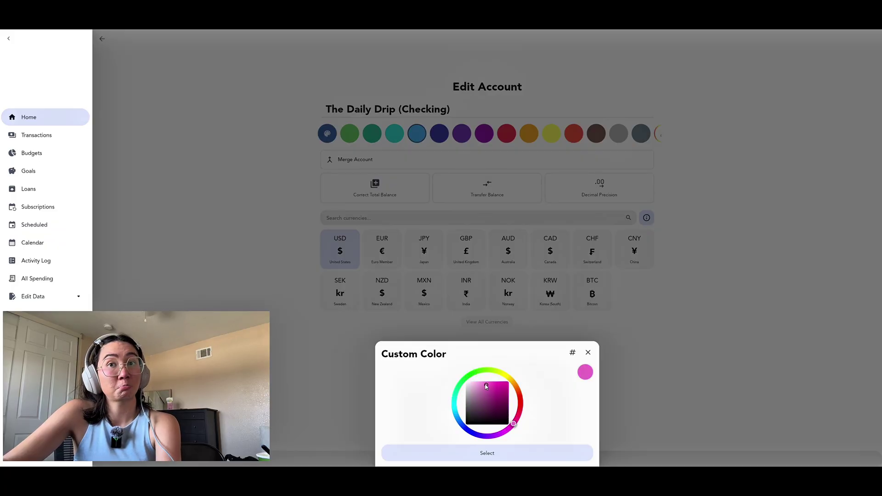
{"action": "left_click", "coordinate": [497, 455]}
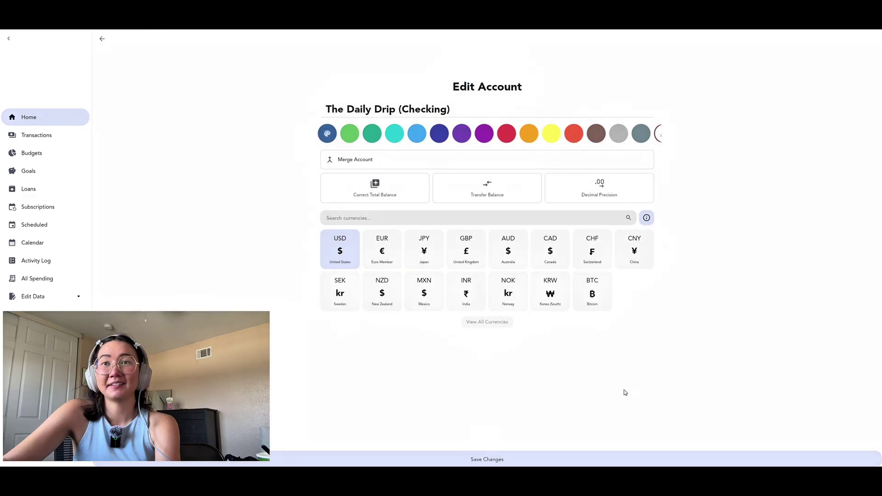
{"action": "left_click", "coordinate": [499, 456]}
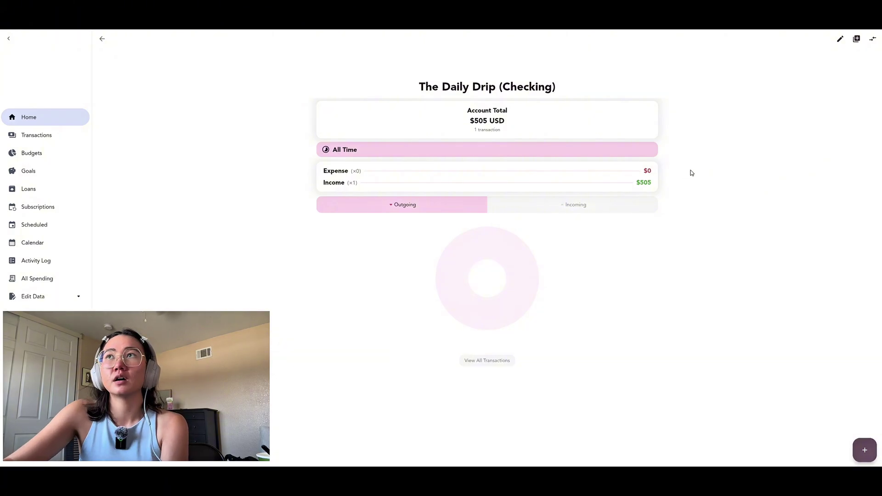
{"action": "left_click", "coordinate": [102, 39]}
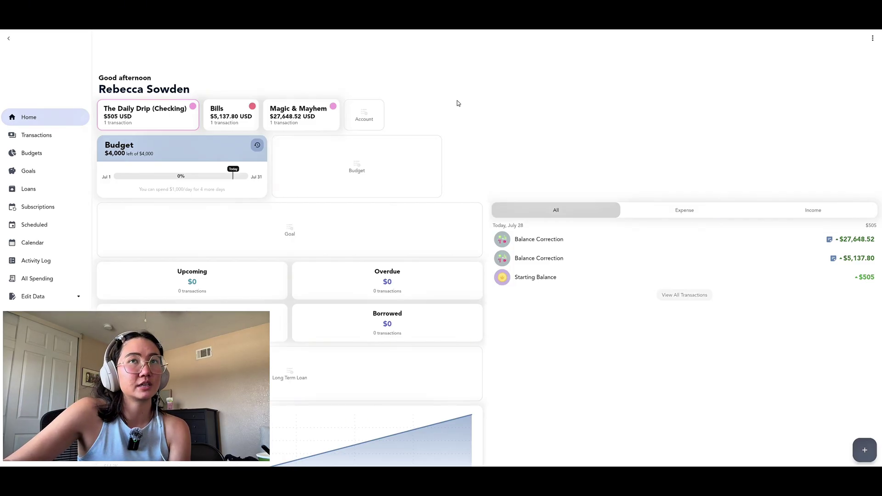
Draft a subscription expense titled "Kindle Unlimited" in the Entertainment category for $13.02, assigned to the Bills account.
{"action": "left_click", "coordinate": [223, 146]}
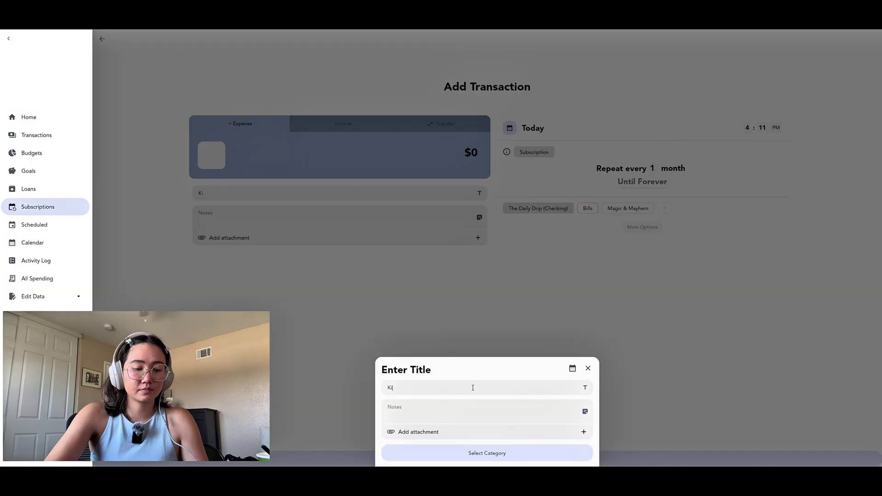
{"action": "type", "text": "indle Unlimited"}
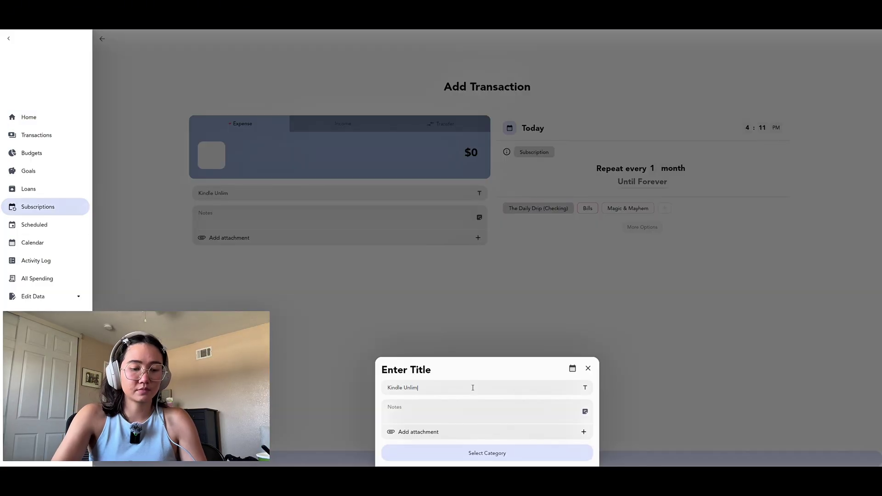
{"action": "left_click", "coordinate": [453, 404]}
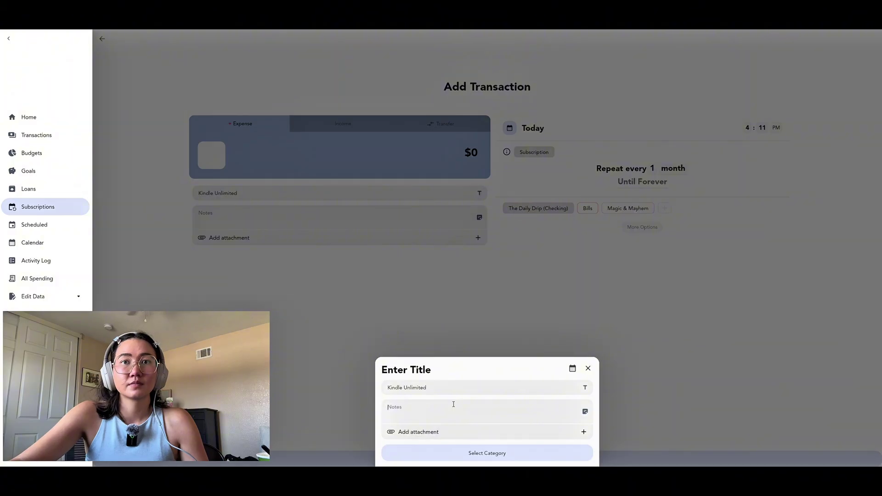
{"action": "left_click", "coordinate": [486, 446]}
{"action": "left_click", "coordinate": [537, 361]}
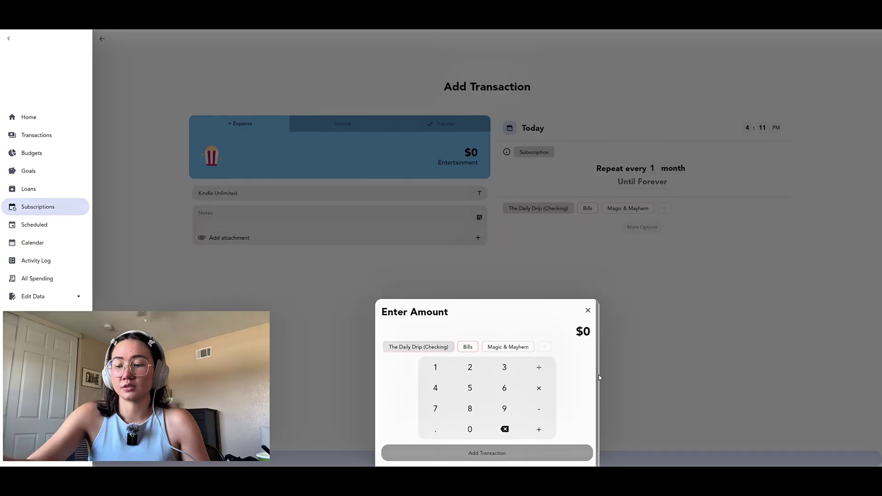
{"action": "type", "text": "13.02"}
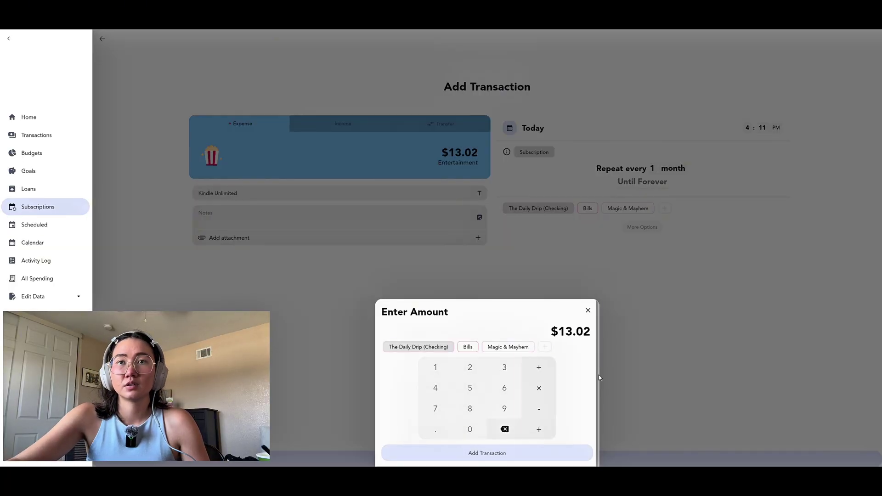
{"action": "left_click", "coordinate": [469, 347]}
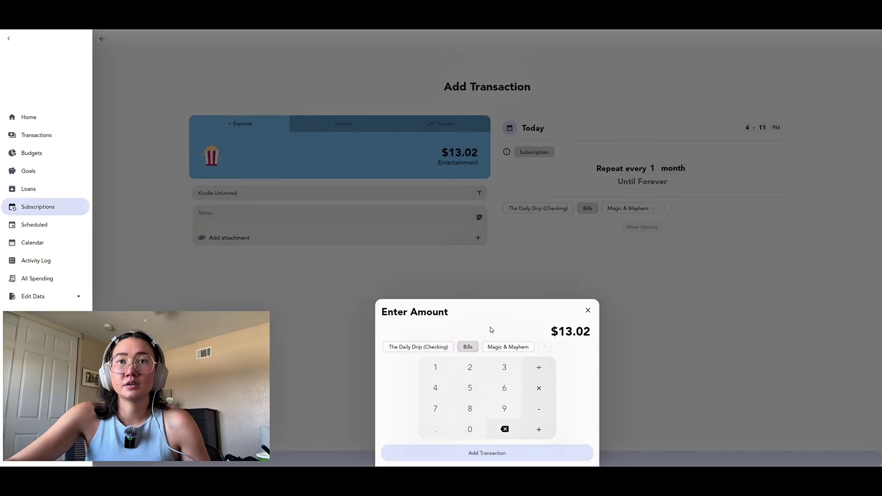
Close the amount entry, leave the Kindle Unlimited subscription without adding it and return to the home page.
{"action": "left_click", "coordinate": [592, 312]}
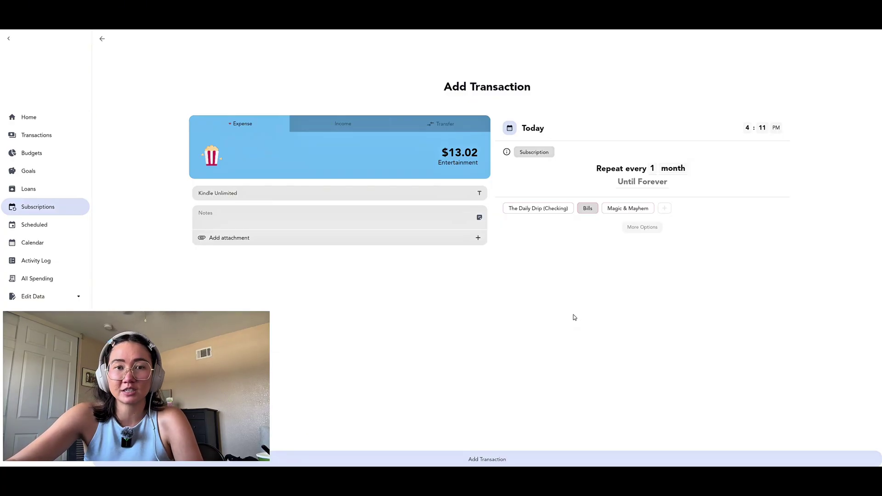
{"action": "left_click", "coordinate": [95, 41]}
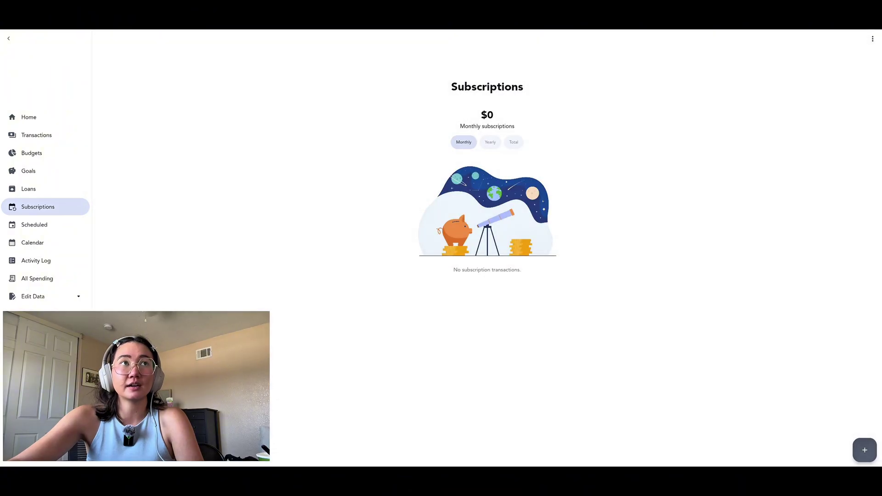
{"action": "left_click", "coordinate": [40, 123]}
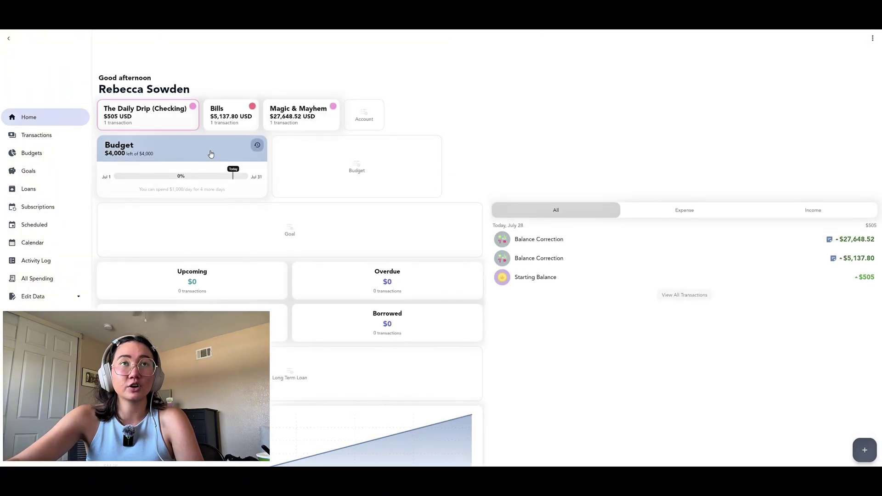